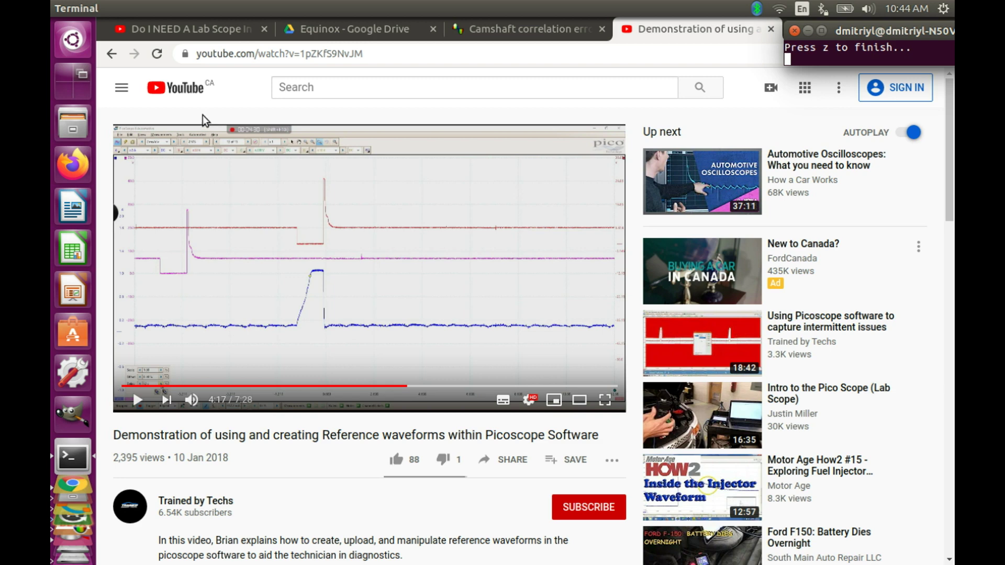
# - Open the 'Do I NEED A Lab Scope In My Shop?!' video and follow its link to the shared Equinox folder
pyautogui.click(181, 31)
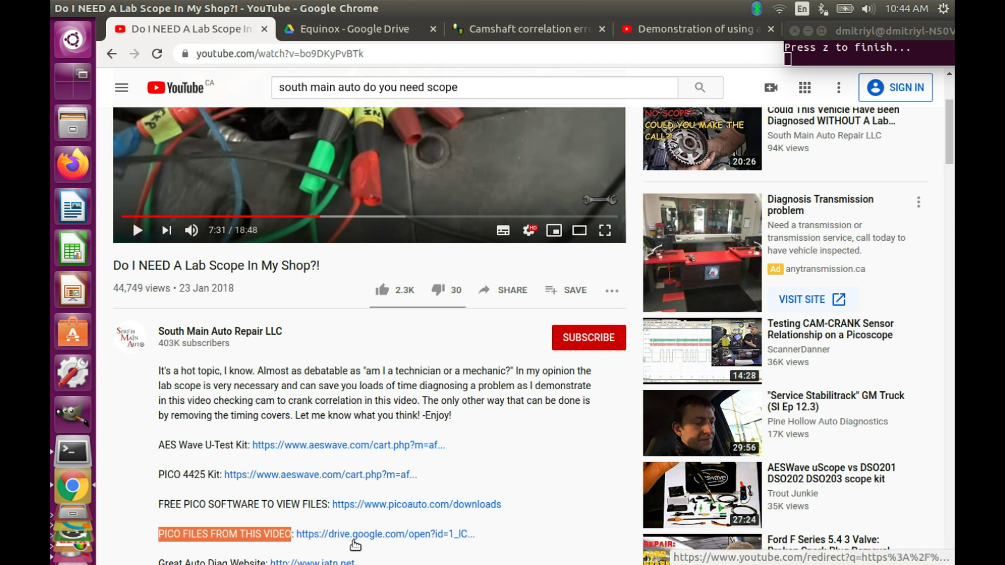
pyautogui.click(329, 30)
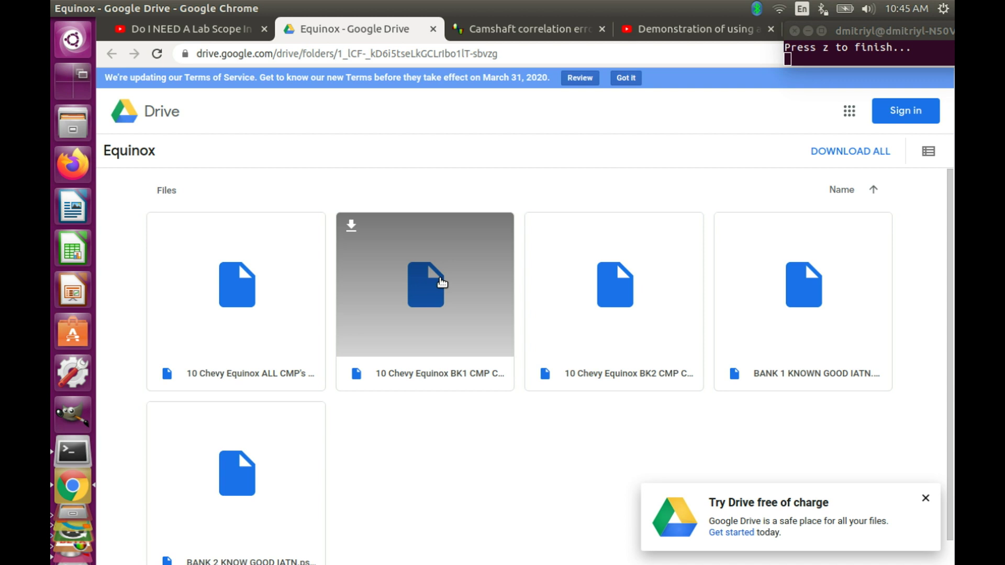
# - Switch to the 'Equinox - Google Drive' tab listing the five capture files
pyautogui.click(850, 30)
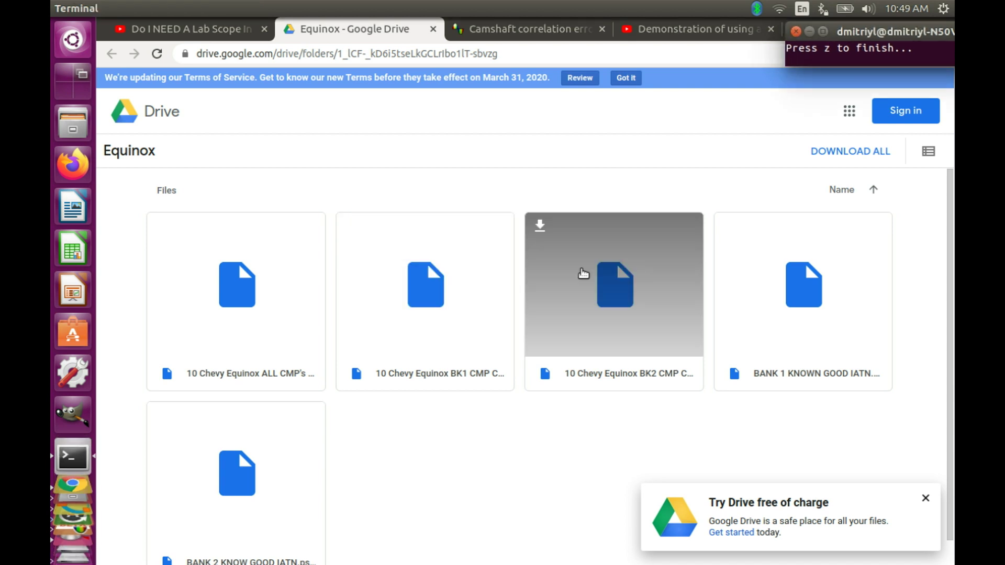
# - Bring up the Bank 1 capture and place time rulers at 262.4 ms and about 481.0 ms
pyautogui.moveTo(85, 432)
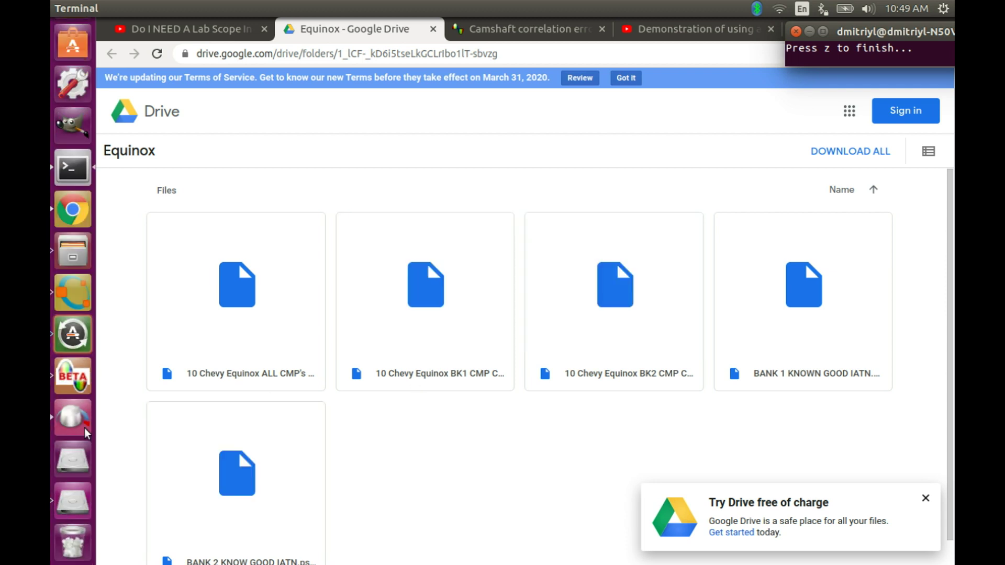
pyautogui.click(74, 385)
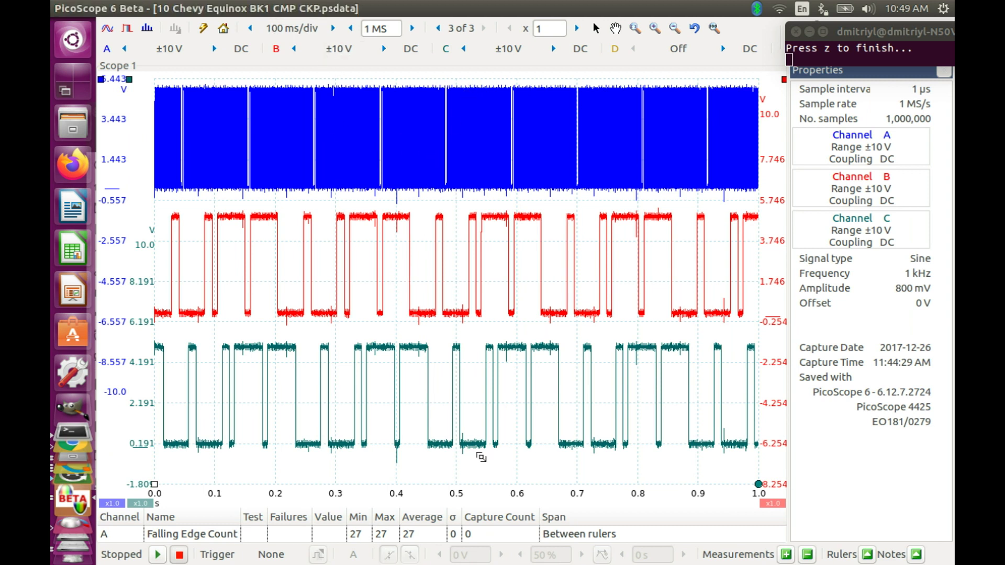
pyautogui.moveTo(470, 475); pyautogui.dragTo(290, 88)
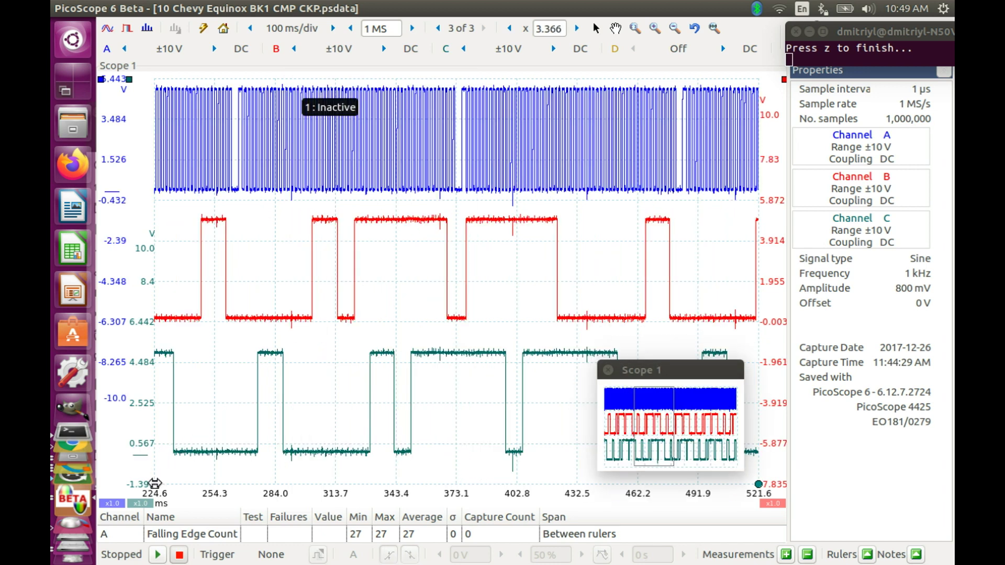
pyautogui.moveTo(155, 484); pyautogui.dragTo(231, 470)
pyautogui.moveTo(154, 484); pyautogui.dragTo(155, 483)
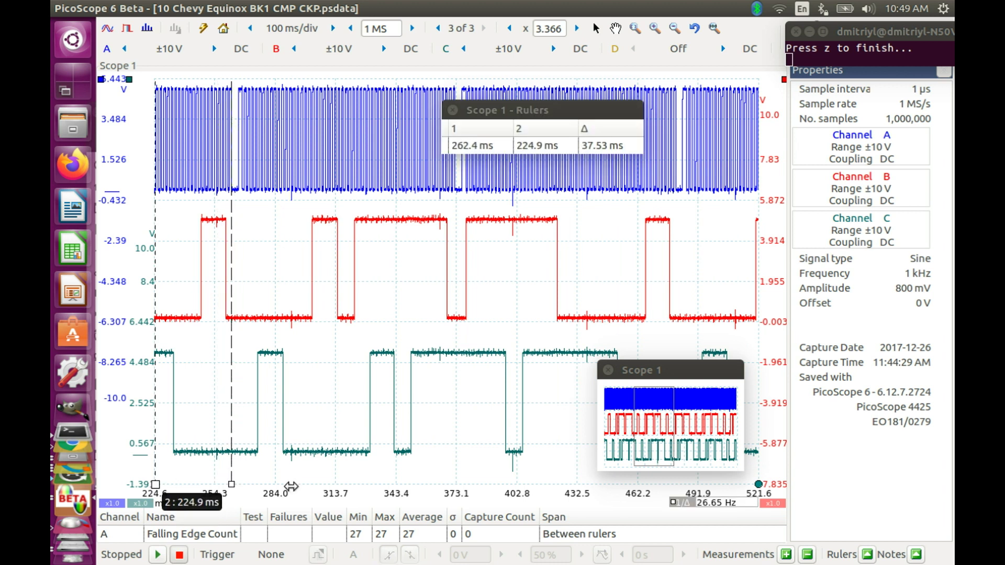
pyautogui.moveTo(291, 486); pyautogui.dragTo(676, 493)
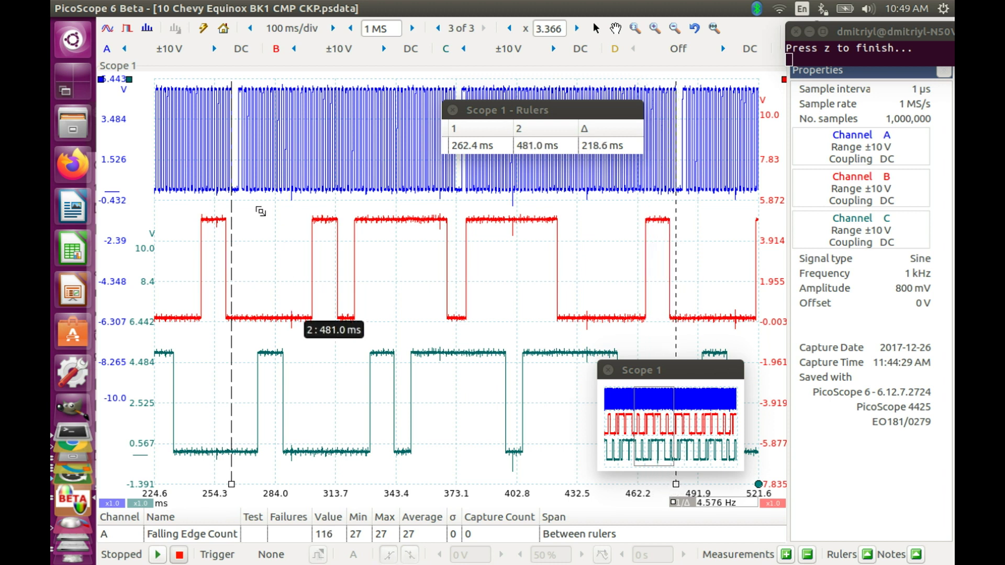
# - Zoom in tightly on the falling edge at the first ruler
pyautogui.moveTo(246, 207); pyautogui.dragTo(219, 82)
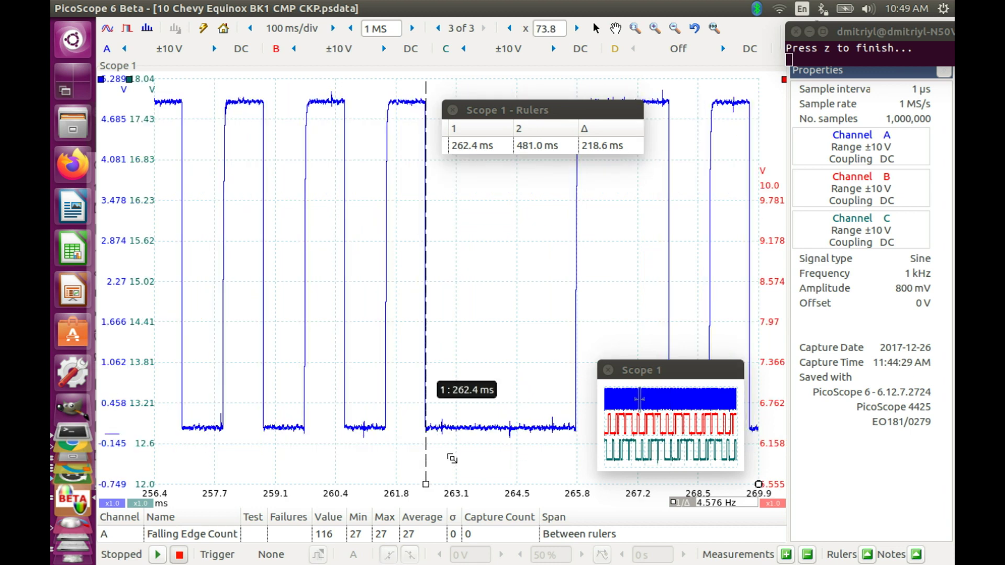
pyautogui.moveTo(457, 458); pyautogui.dragTo(407, 79)
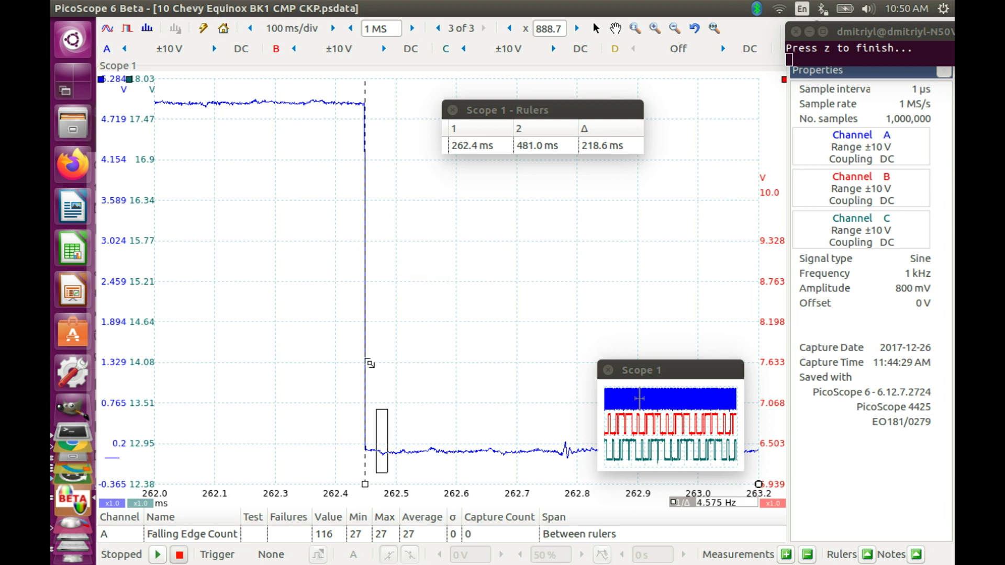
pyautogui.moveTo(370, 364); pyautogui.dragTo(340, 85)
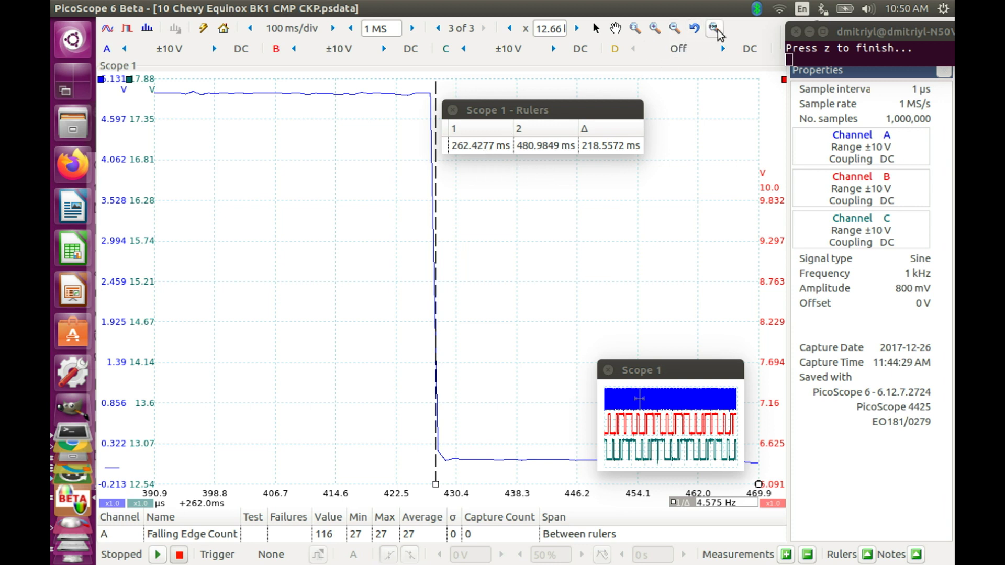
# - Undo three zoom levels and zoom in around the second ruler near 481 ms
pyautogui.click(694, 28)
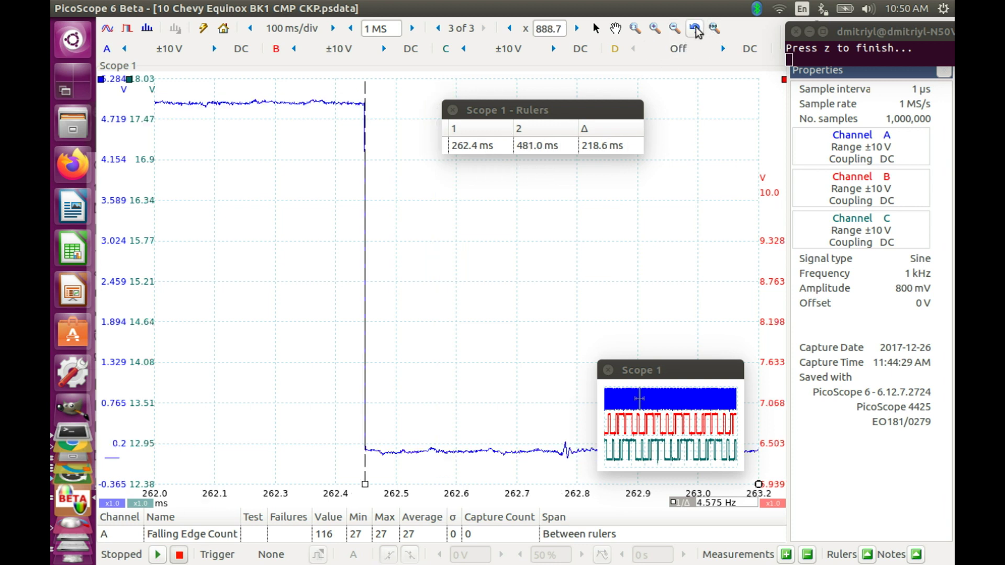
pyautogui.click(695, 29)
pyautogui.click(696, 27)
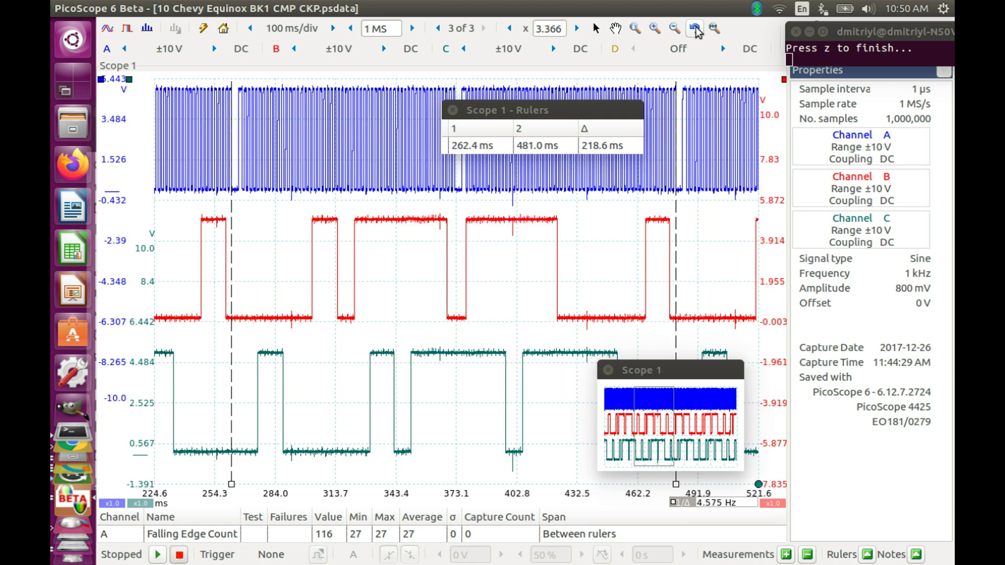
pyautogui.moveTo(695, 209); pyautogui.dragTo(665, 80)
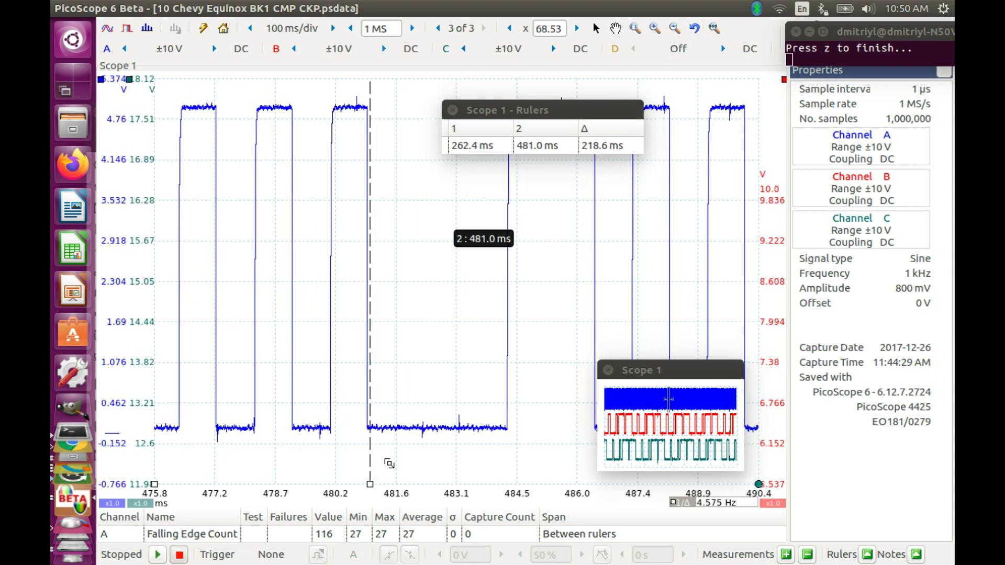
pyautogui.moveTo(382, 449); pyautogui.dragTo(354, 88)
# - Align the second ruler with the blue falling edge at 480.9149 ms, then show the full capture
pyautogui.moveTo(426, 391); pyautogui.dragTo(347, 378)
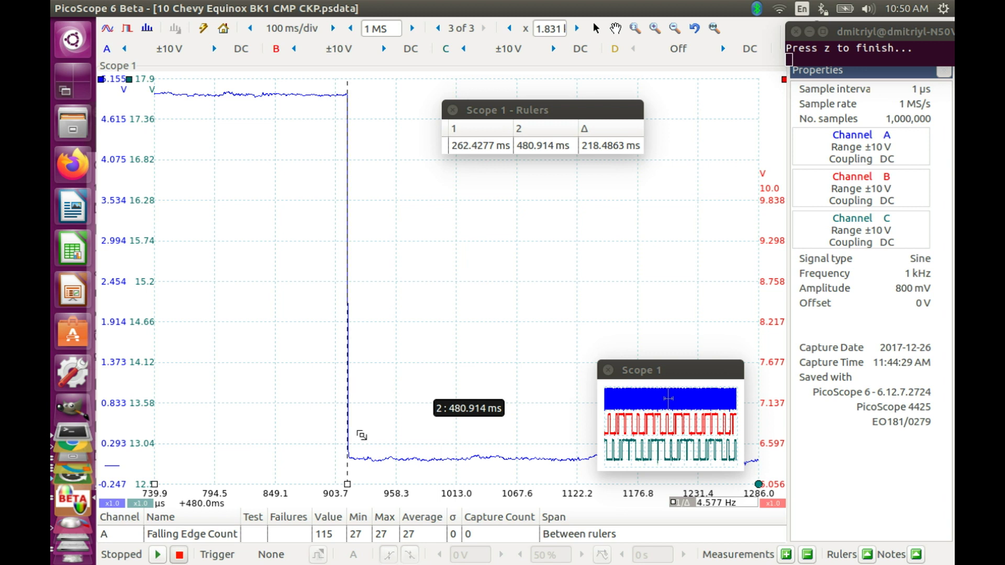
pyautogui.moveTo(365, 475); pyautogui.dragTo(329, 83)
pyautogui.moveTo(453, 337); pyautogui.dragTo(471, 343)
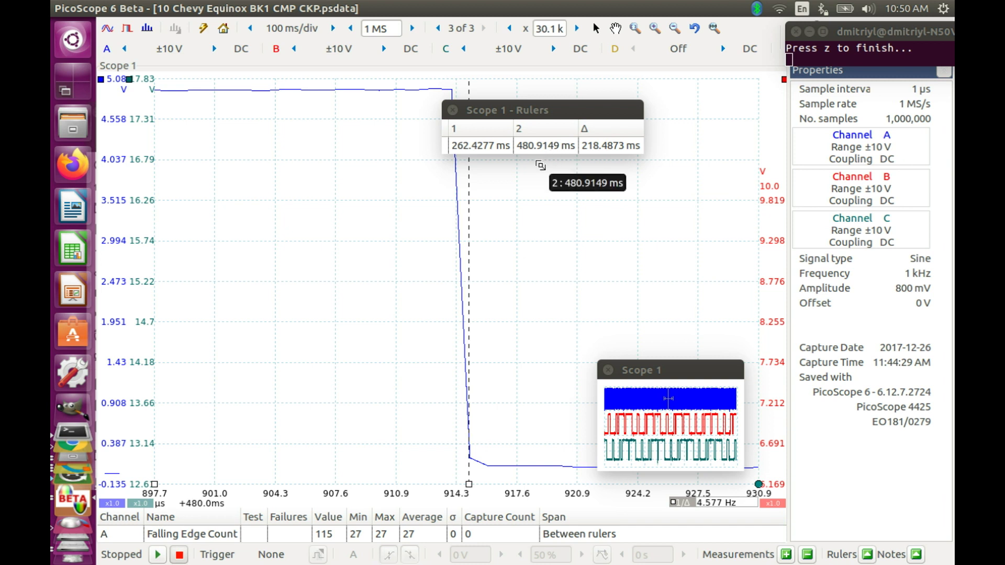
pyautogui.click(714, 28)
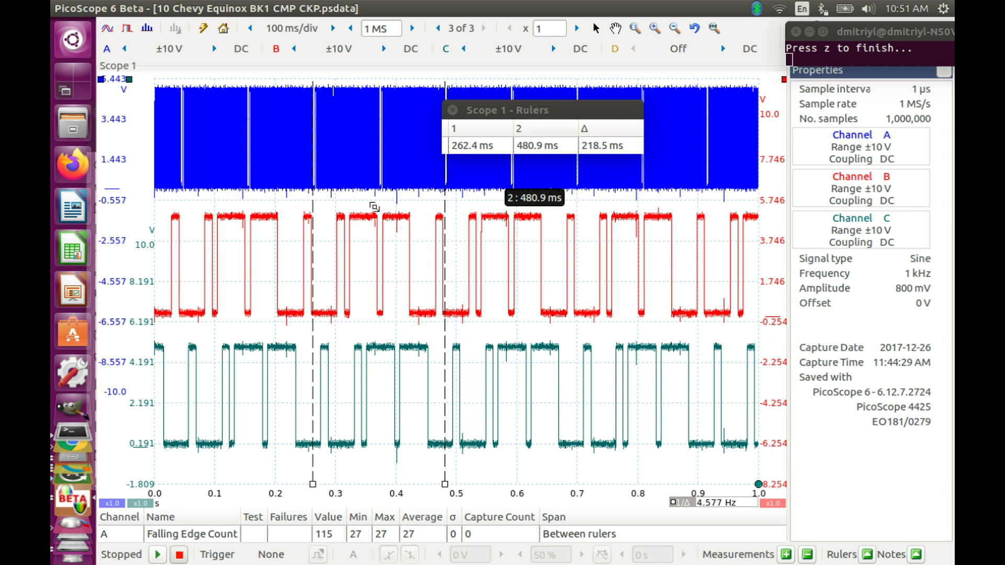
# - Reposition the terminal window and switch to the Bank 2 PicoScope capture
pyautogui.click(851, 33)
pyautogui.moveTo(850, 30); pyautogui.dragTo(847, 30)
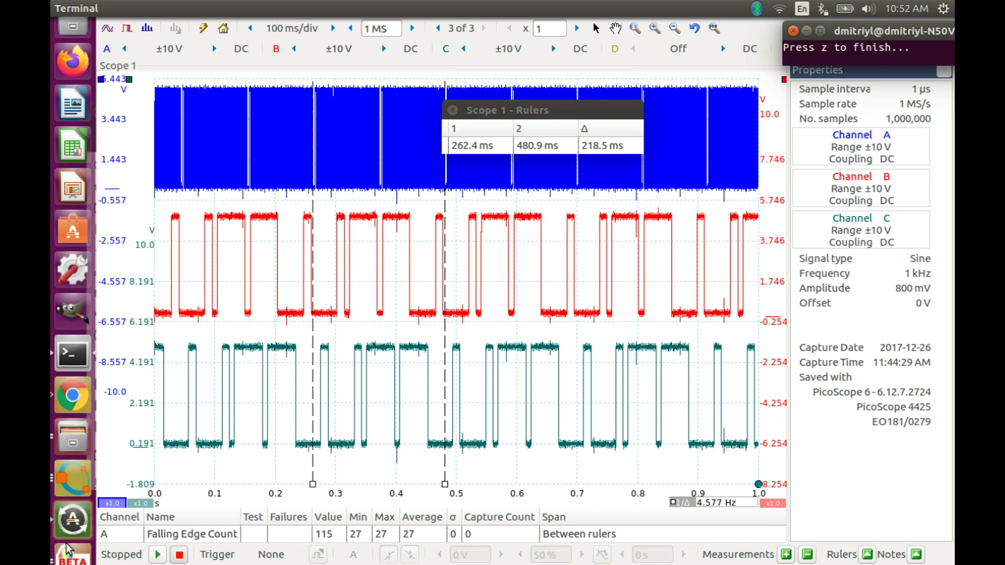
pyautogui.click(67, 430)
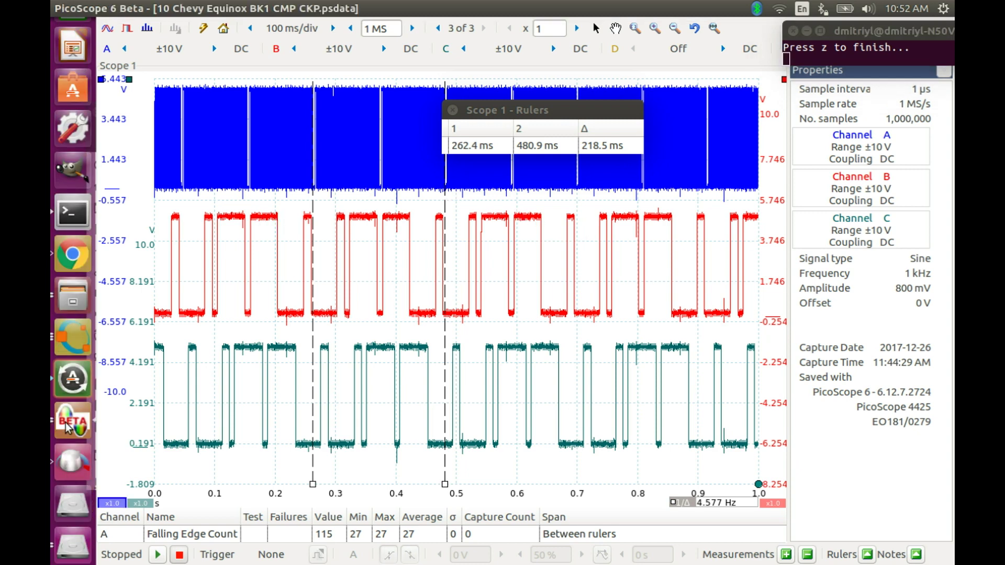
pyautogui.click(69, 422)
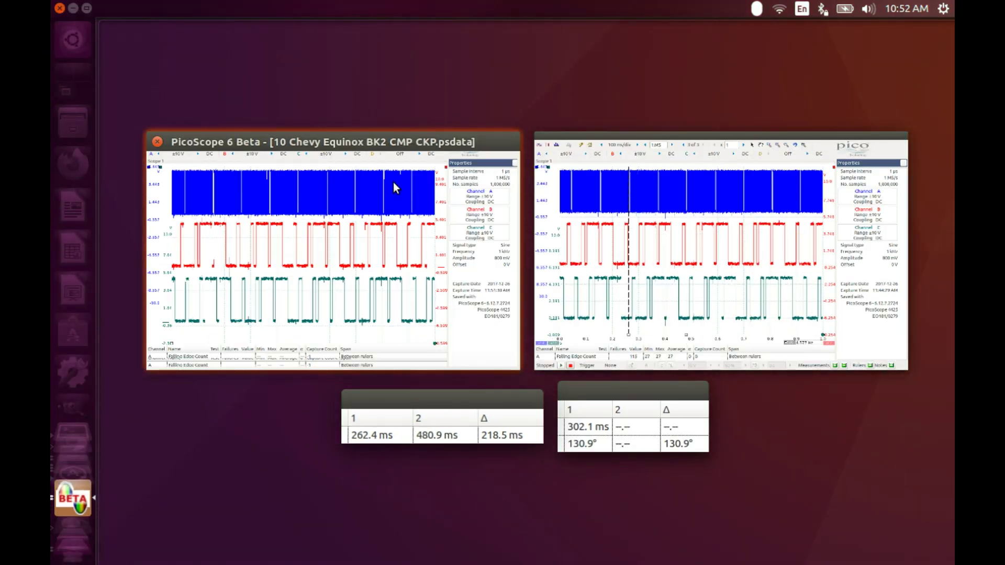
pyautogui.click(381, 141)
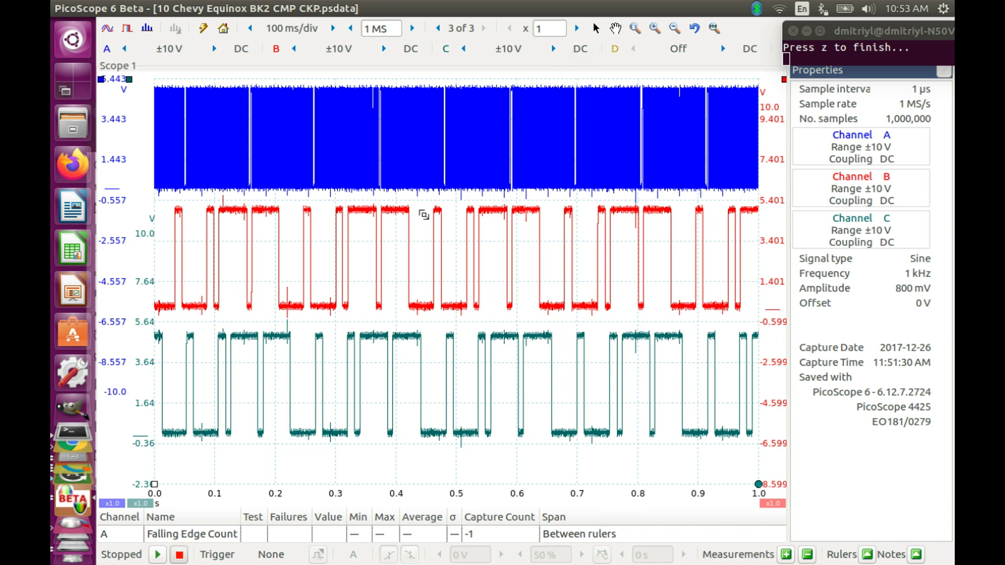
# - Place two rulers on the Bank 2 capture and align the first with its falling edge near 262.21 ms
pyautogui.moveTo(154, 485); pyautogui.dragTo(312, 469)
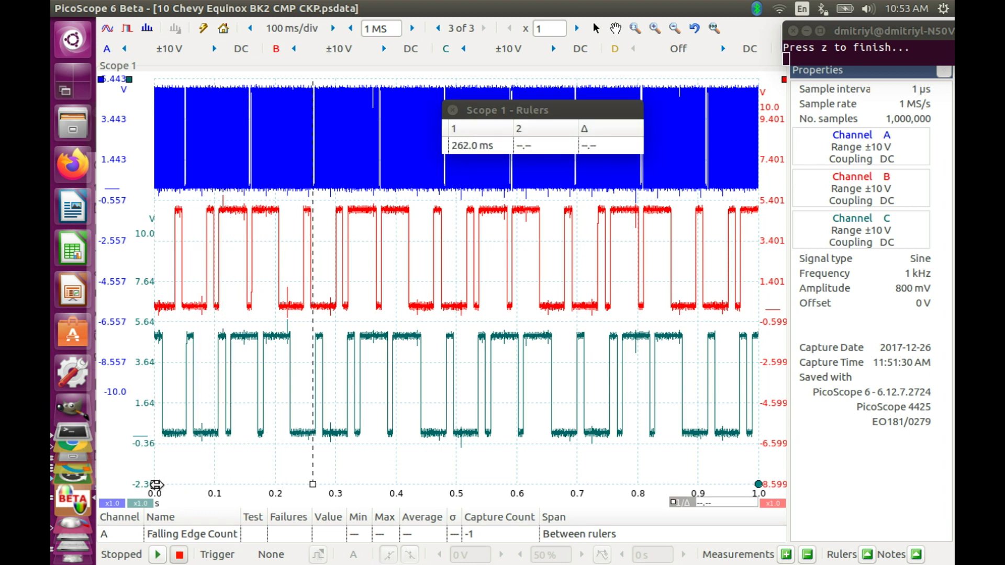
pyautogui.moveTo(156, 485); pyautogui.dragTo(448, 468)
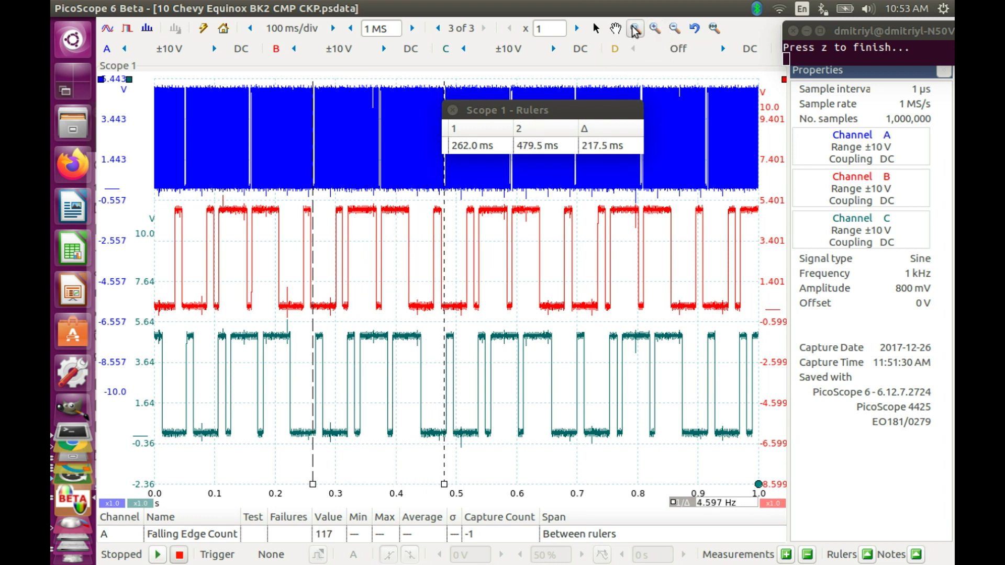
pyautogui.moveTo(319, 198); pyautogui.dragTo(306, 93)
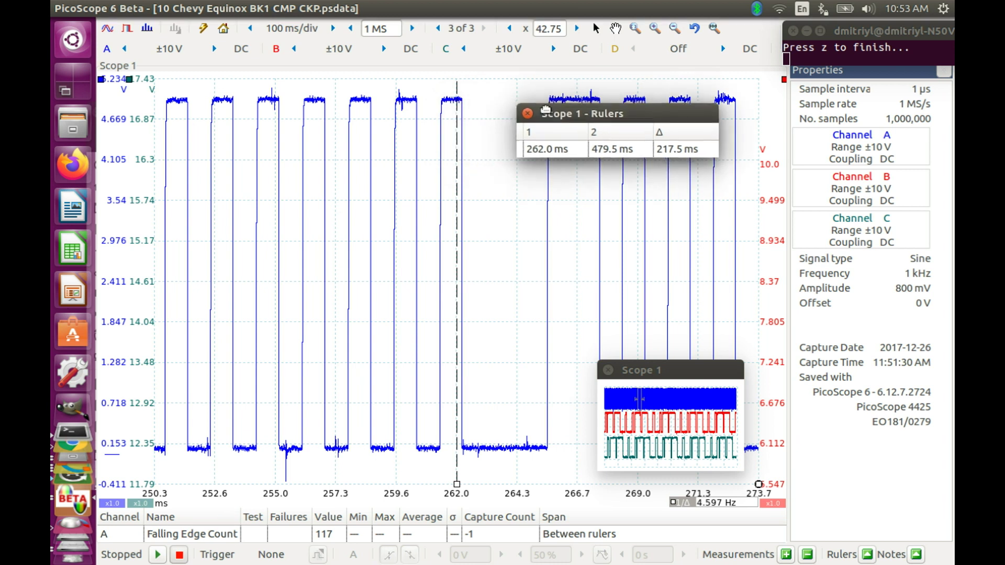
pyautogui.moveTo(458, 110); pyautogui.dragTo(534, 113)
pyautogui.moveTo(482, 477); pyautogui.dragTo(444, 87)
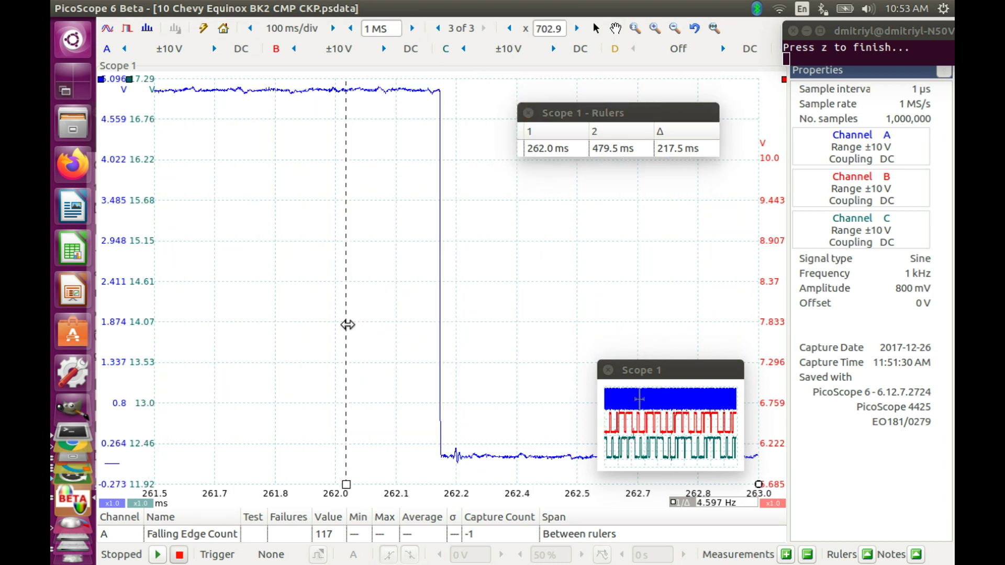
pyautogui.moveTo(346, 325); pyautogui.dragTo(440, 323)
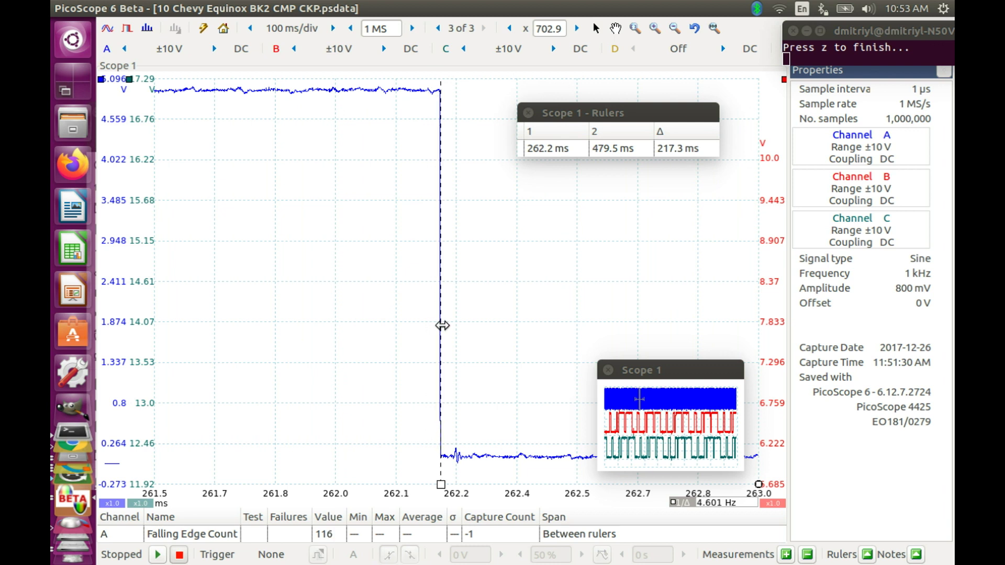
pyautogui.moveTo(470, 476); pyautogui.dragTo(420, 73)
pyautogui.moveTo(366, 220); pyautogui.dragTo(362, 221)
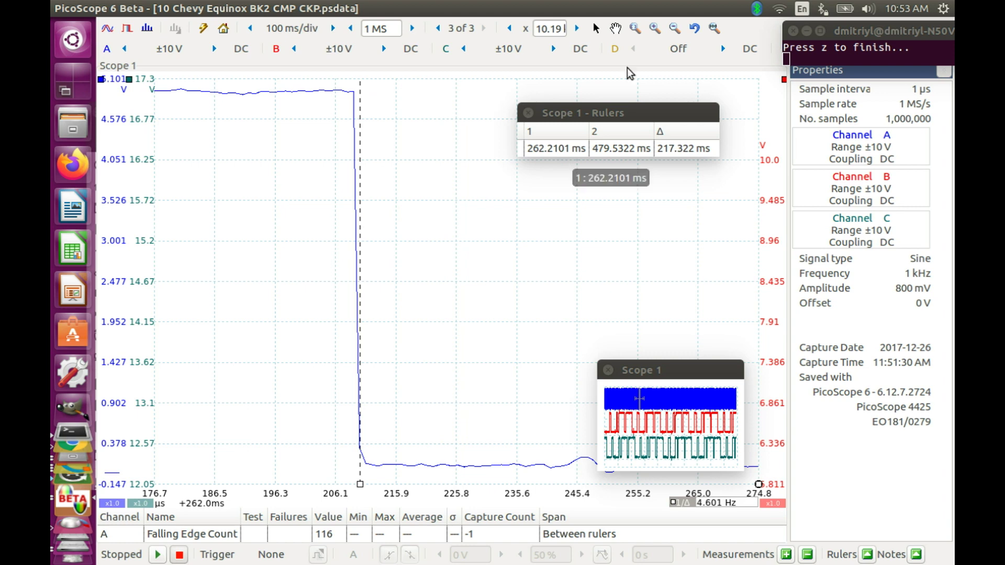
# - Set the second ruler on the falling edge at 478.3579 ms (span about 216.15 ms) and open Save File
pyautogui.click(714, 27)
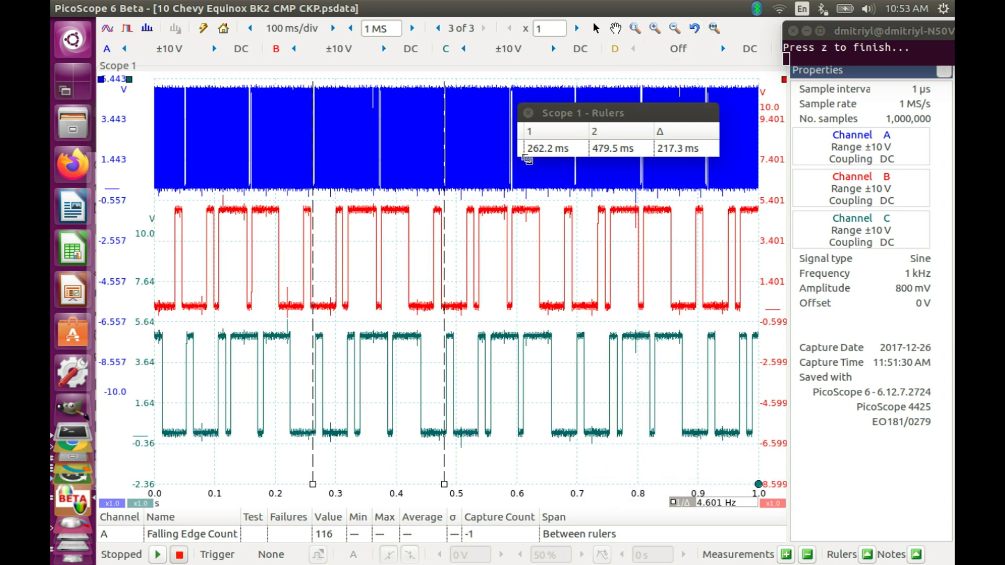
pyautogui.moveTo(456, 200); pyautogui.dragTo(436, 92)
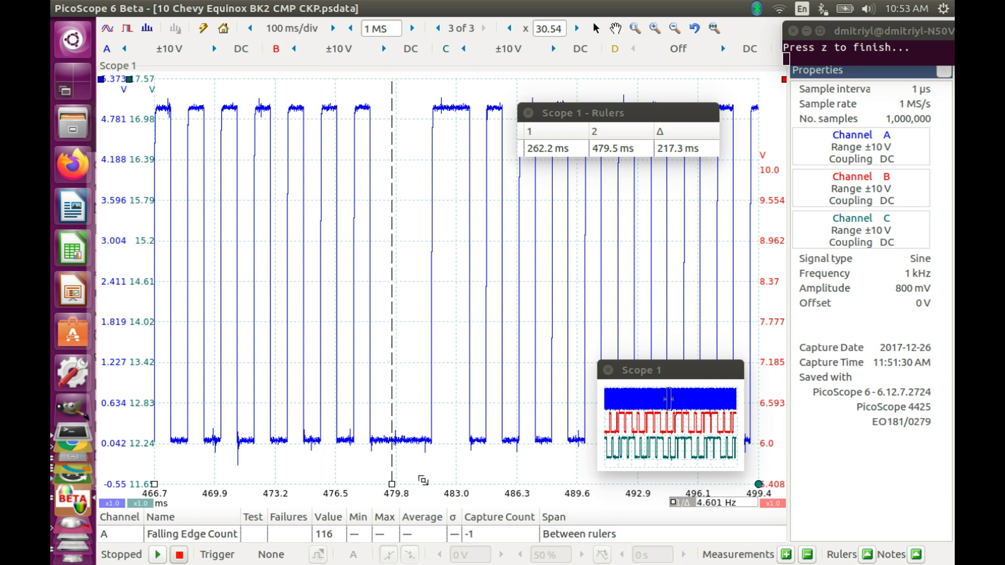
pyautogui.moveTo(394, 457); pyautogui.dragTo(360, 98)
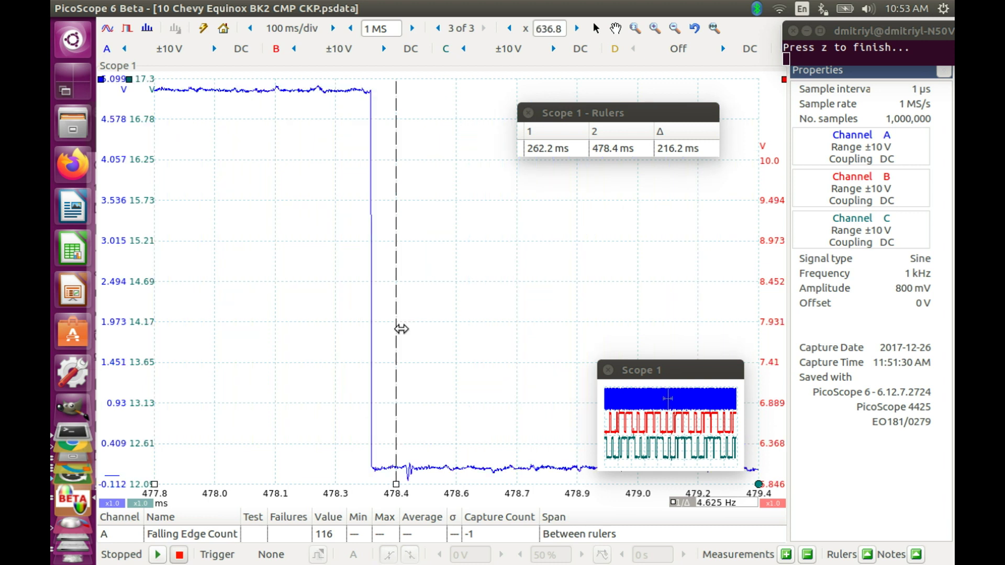
pyautogui.moveTo(397, 328); pyautogui.dragTo(373, 320)
pyautogui.moveTo(397, 484); pyautogui.dragTo(349, 303)
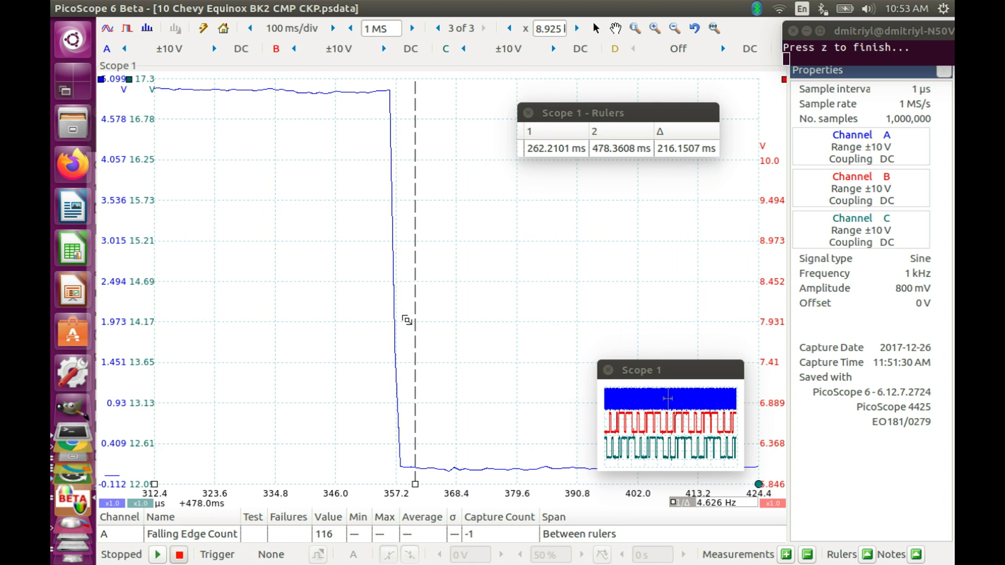
pyautogui.moveTo(414, 321); pyautogui.dragTo(399, 314)
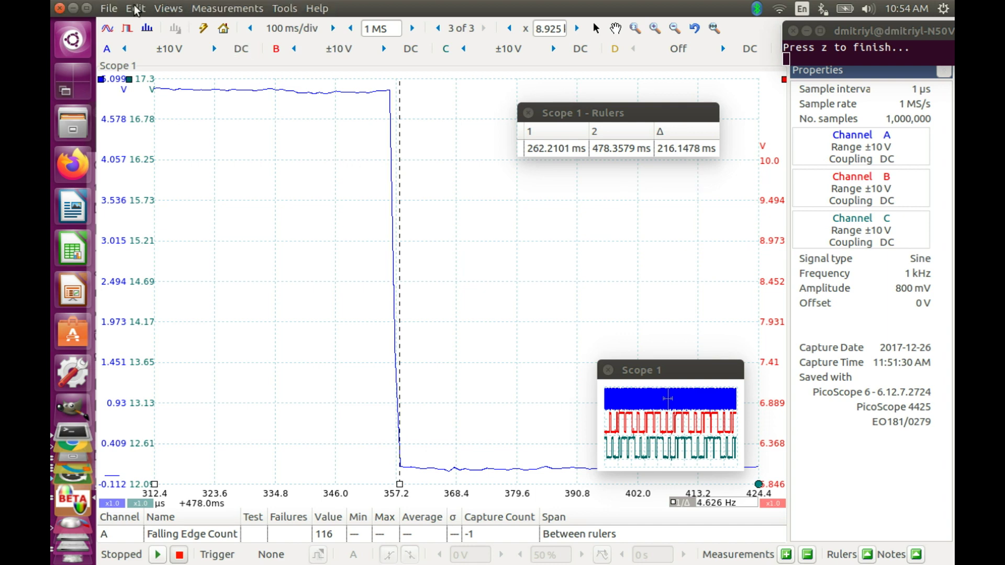
pyautogui.click(109, 8)
pyautogui.click(130, 89)
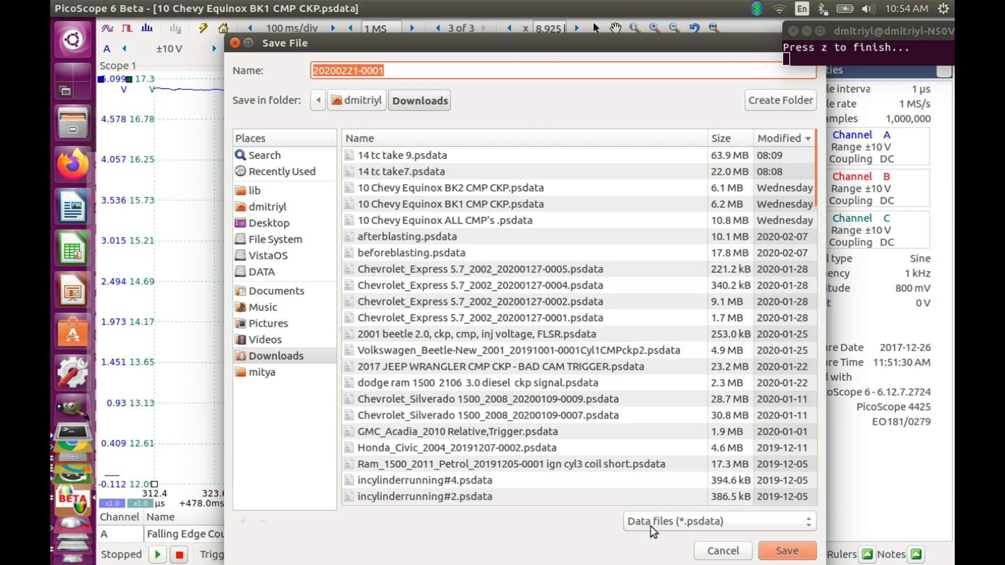
pyautogui.click(651, 524)
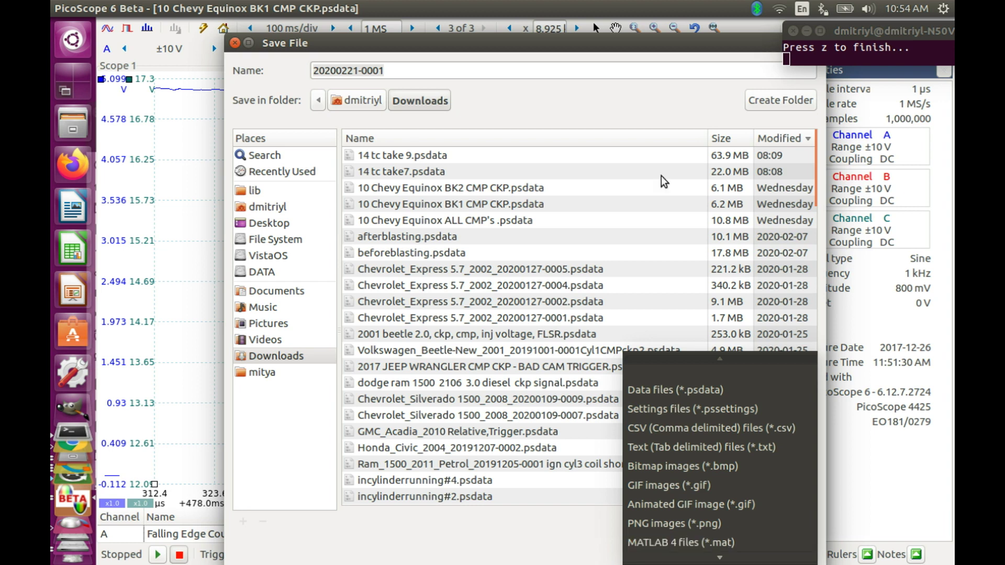
pyautogui.click(616, 42)
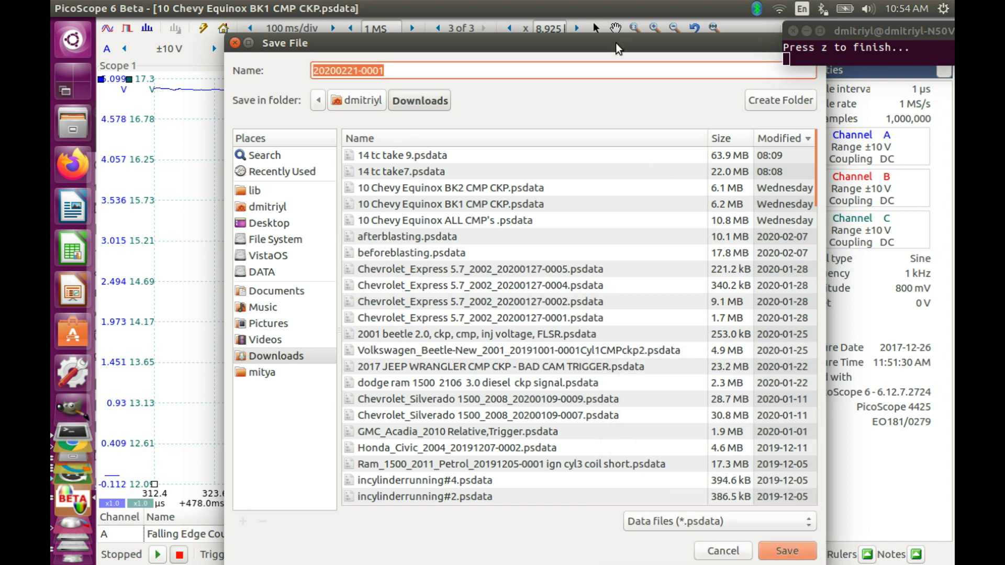
pyautogui.click(235, 42)
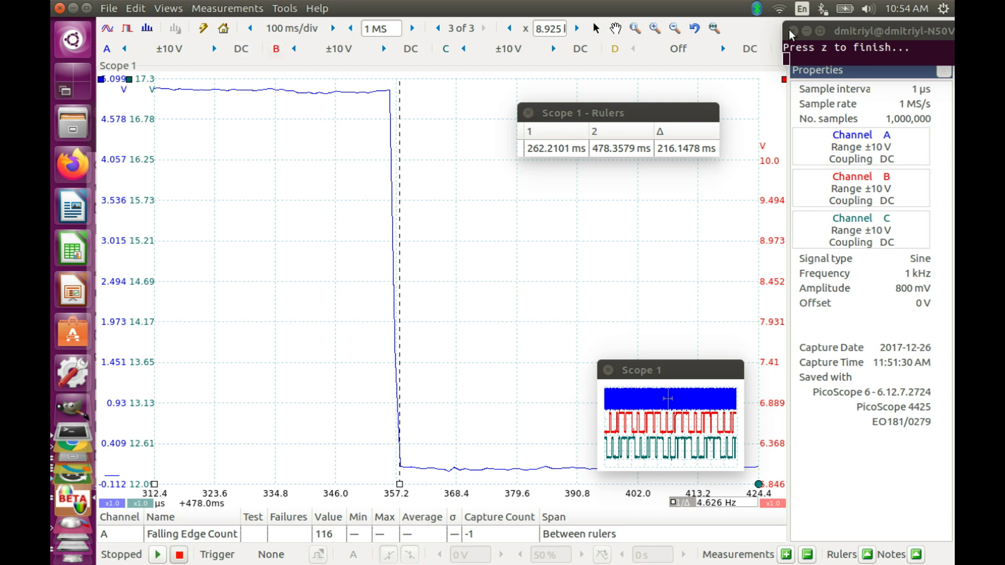
# - Bring up cmd20200219.m in Octave's editor and highlight the BK1.mat and BK2.mat load lines
pyautogui.click(837, 30)
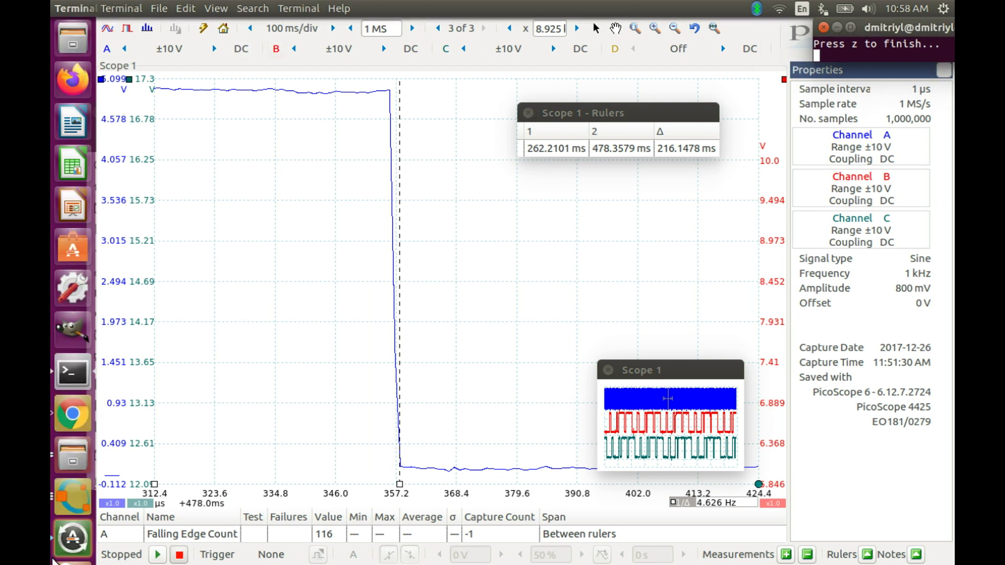
pyautogui.scroll(-2, 72, 487)
pyautogui.click(71, 484)
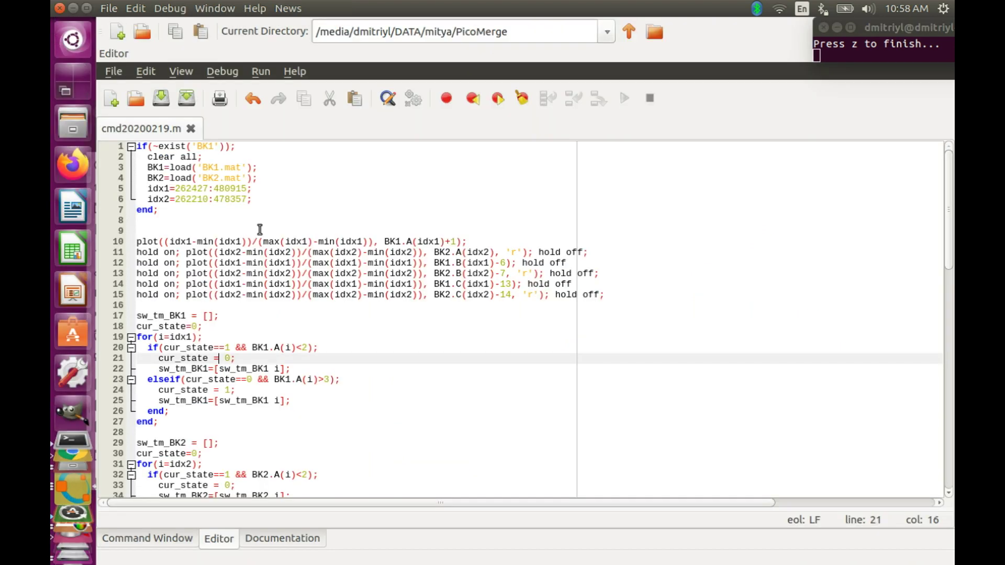
pyautogui.moveTo(203, 167); pyautogui.dragTo(242, 167)
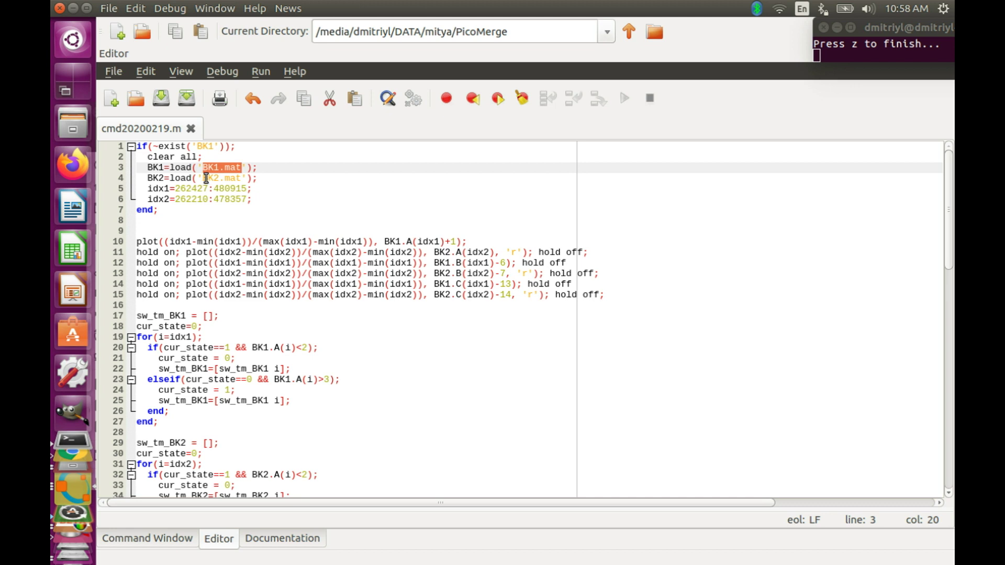
pyautogui.moveTo(203, 178); pyautogui.dragTo(247, 179)
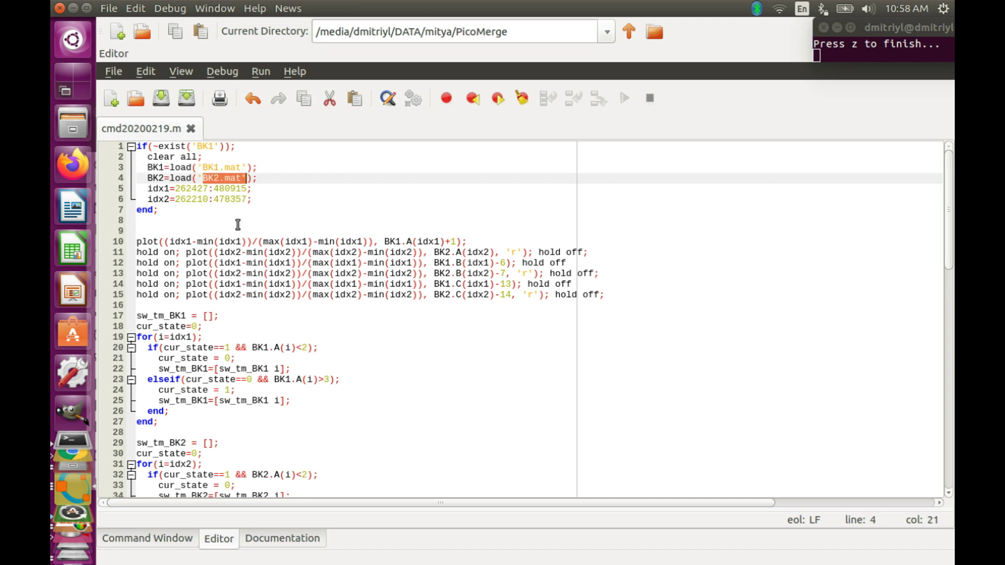
pyautogui.click(157, 188)
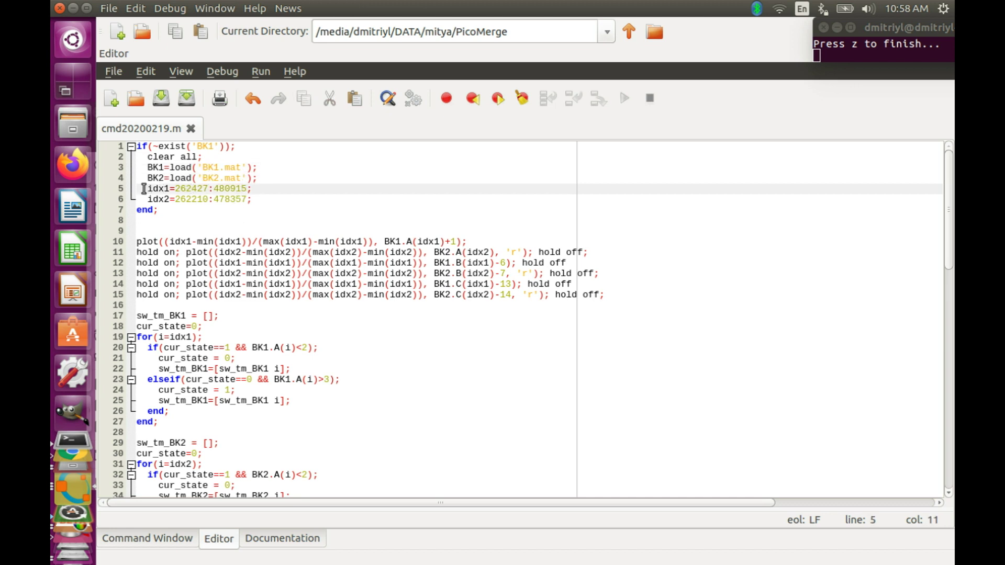
# - Highlight the idx1=262427:480915 and idx2=262210:478357 ranges, then the plot commands on lines 10–15
pyautogui.moveTo(142, 189); pyautogui.dragTo(274, 197)
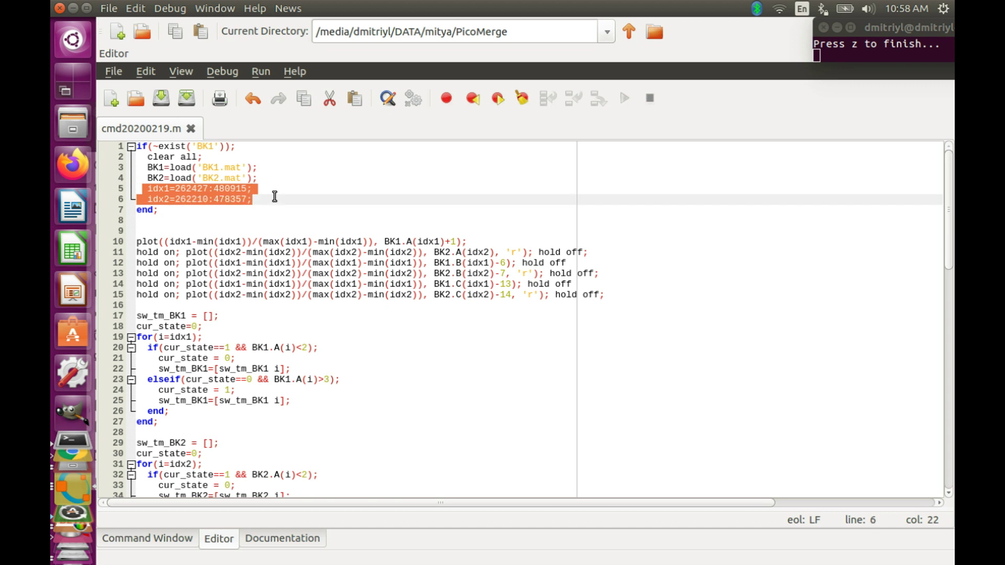
pyautogui.click(274, 197)
pyautogui.moveTo(139, 242); pyautogui.dragTo(651, 291)
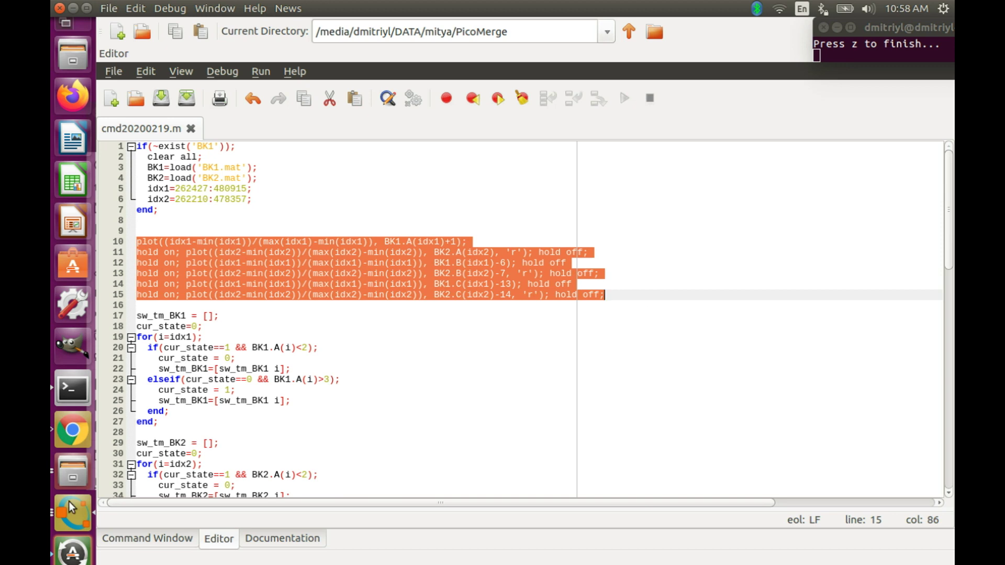
# - Bring Figure 2 forward, box-zoom its right end, autoscale, then zoom into the first 0.04 near x=0
pyautogui.click(67, 512)
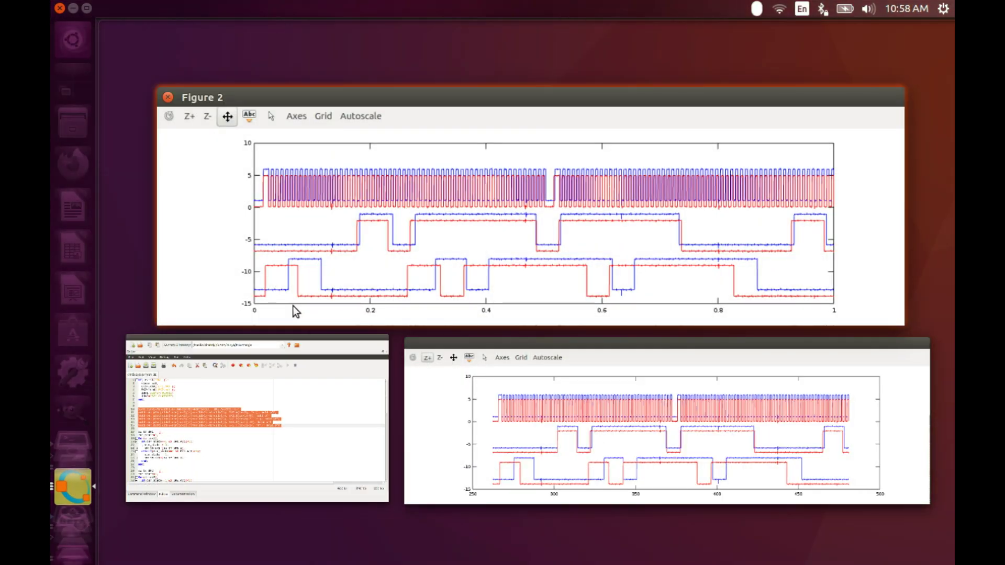
pyautogui.click(295, 96)
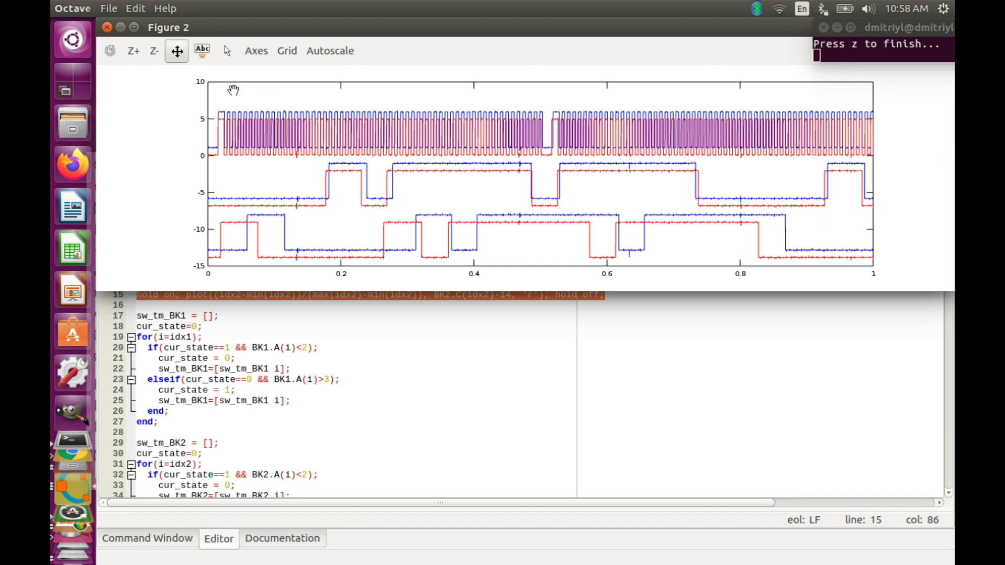
pyautogui.click(133, 52)
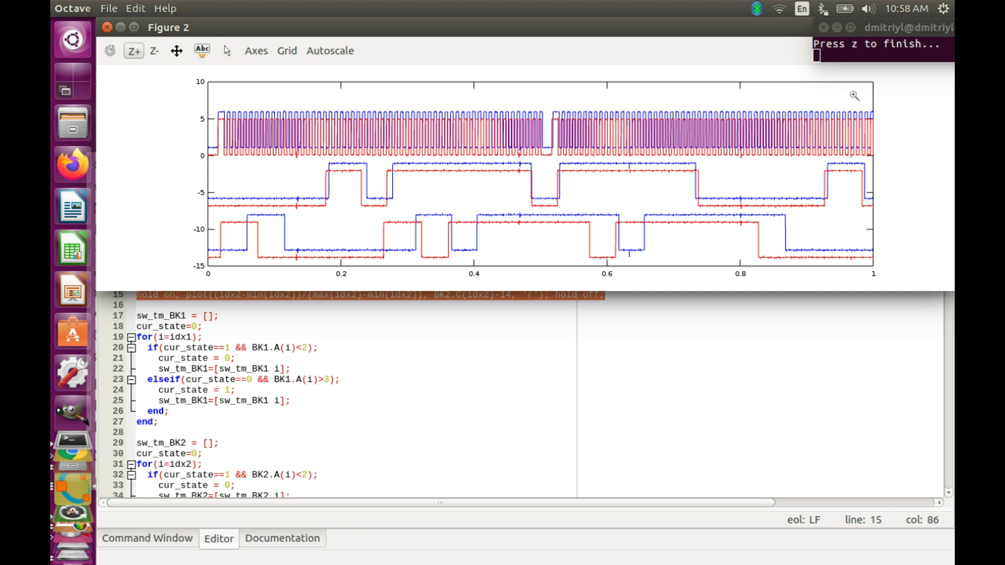
pyautogui.moveTo(855, 96); pyautogui.dragTo(891, 166)
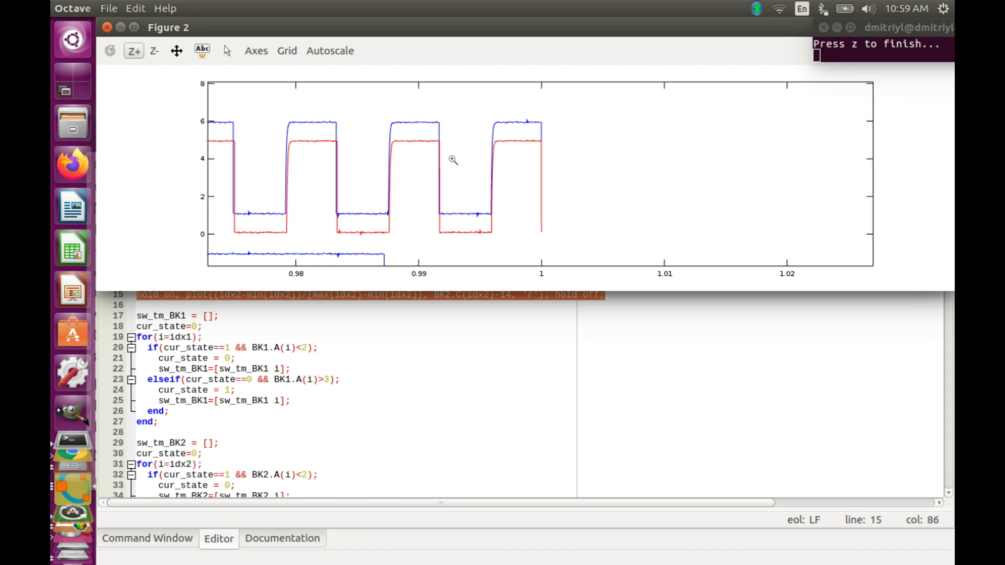
pyautogui.click(324, 52)
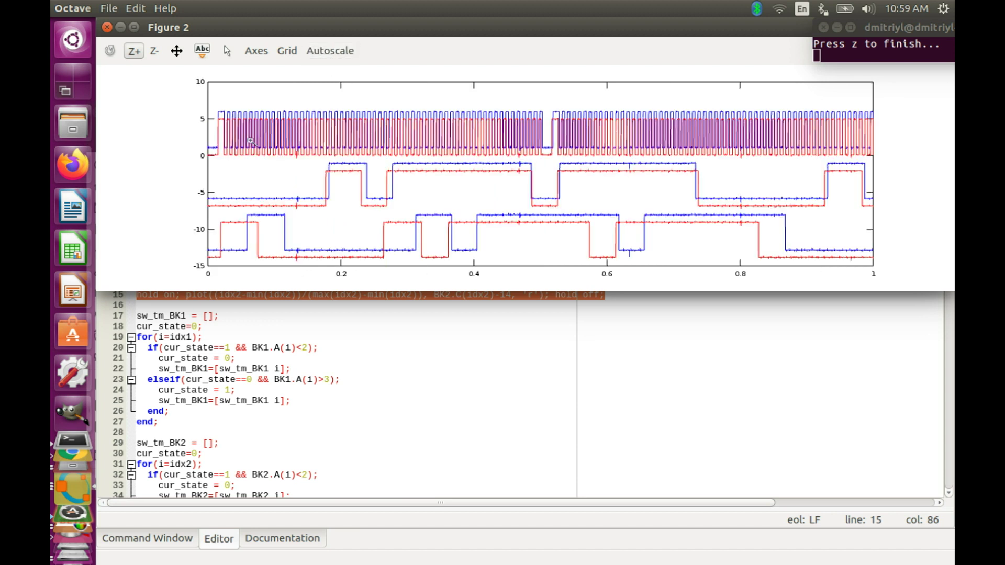
pyautogui.moveTo(236, 166); pyautogui.dragTo(201, 100)
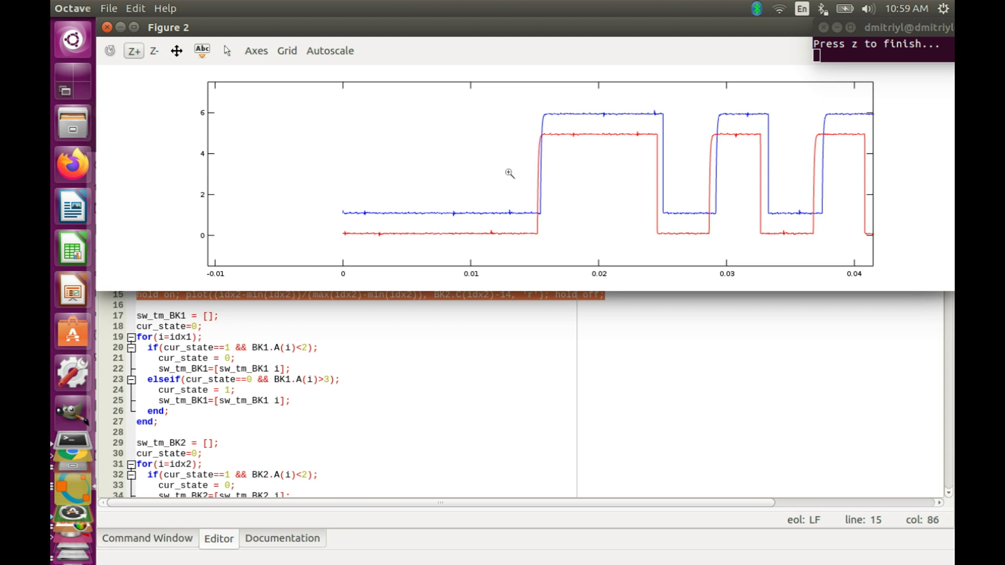
pyautogui.click(176, 51)
# - Pan Figure 2's overlay from x≈0.02 through about 0.185, then autoscale back to 0–1
pyautogui.moveTo(797, 175); pyautogui.dragTo(341, 172)
pyautogui.moveTo(825, 180); pyautogui.dragTo(388, 185)
pyautogui.moveTo(799, 186); pyautogui.dragTo(387, 179)
pyautogui.moveTo(796, 168); pyautogui.dragTo(400, 178)
pyautogui.moveTo(626, 193); pyautogui.dragTo(526, 197)
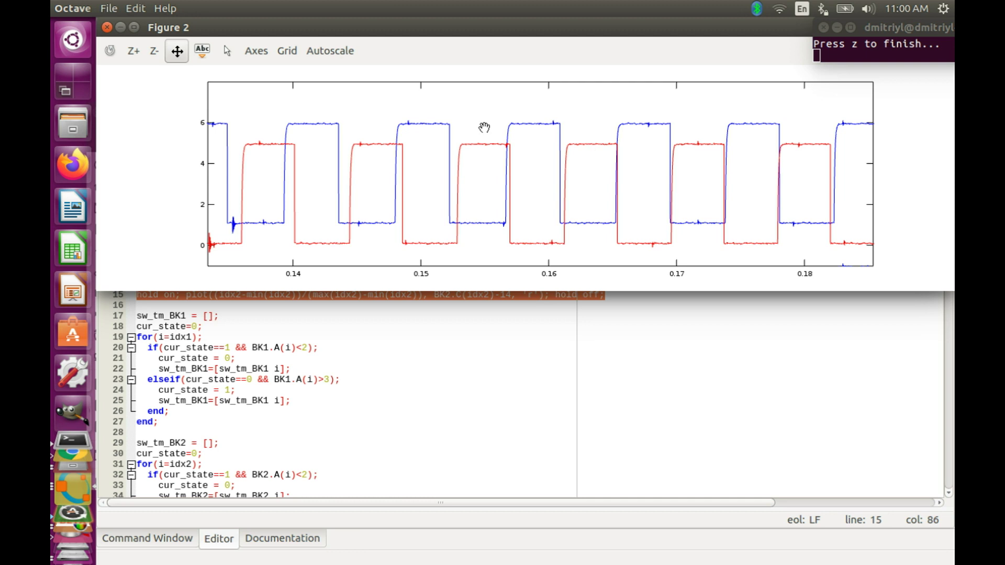
pyautogui.click(330, 53)
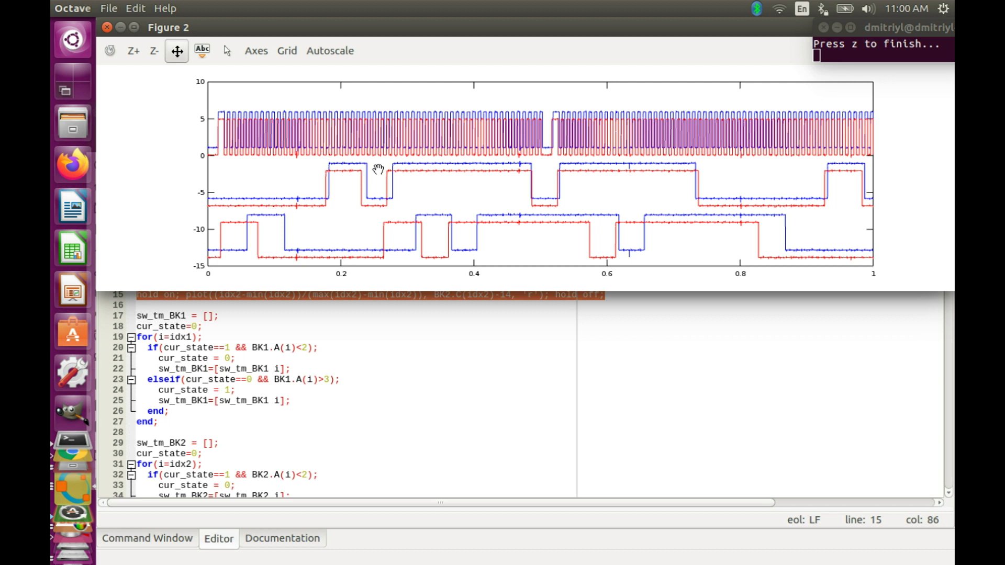
# - Zoom Figure 2 into roughly x 0.05–0.55 and its upper-left traces, then autoscale to the full 0–1 range
pyautogui.click(903, 28)
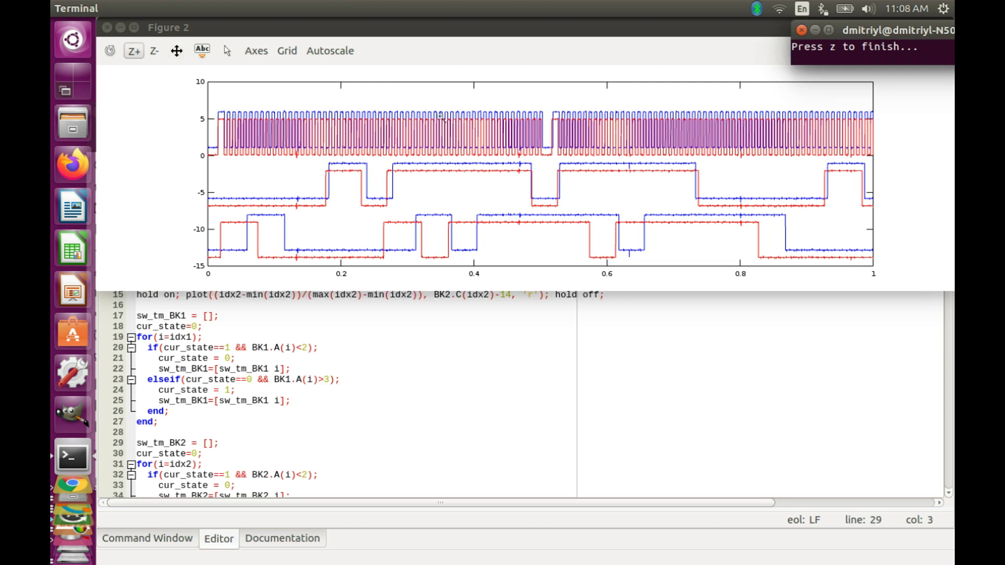
pyautogui.click(281, 165)
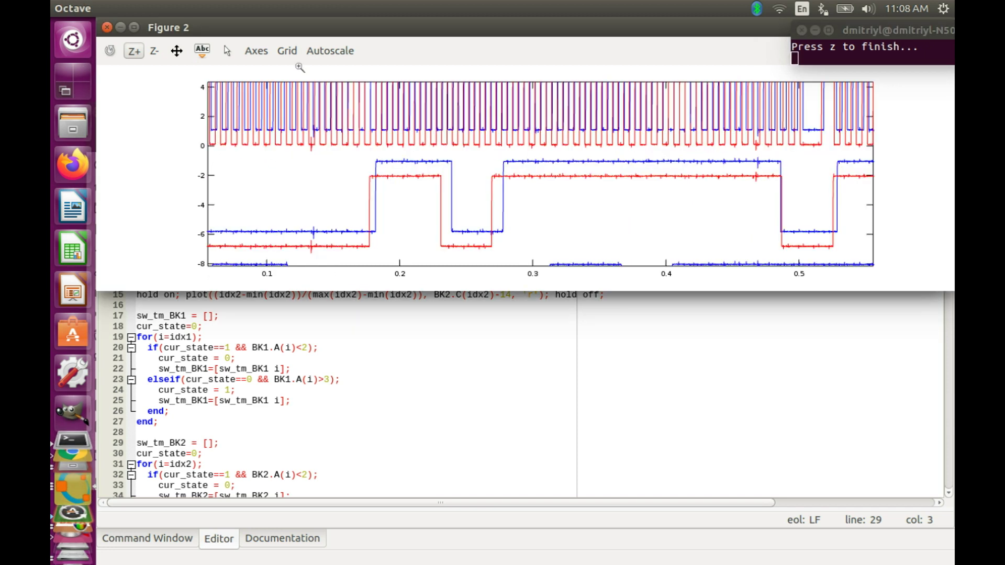
pyautogui.click(322, 49)
pyautogui.moveTo(285, 166); pyautogui.dragTo(182, 95)
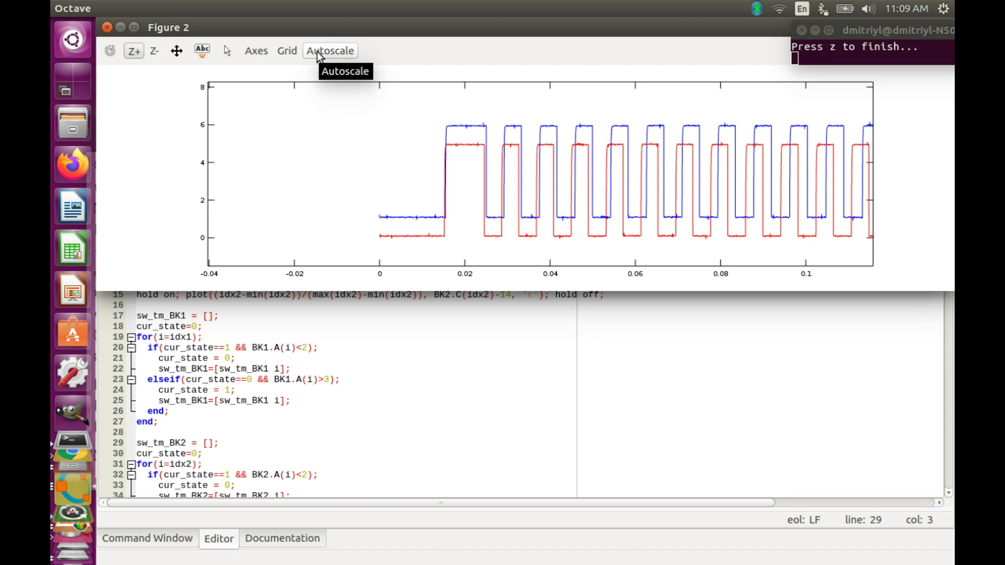
pyautogui.click(317, 52)
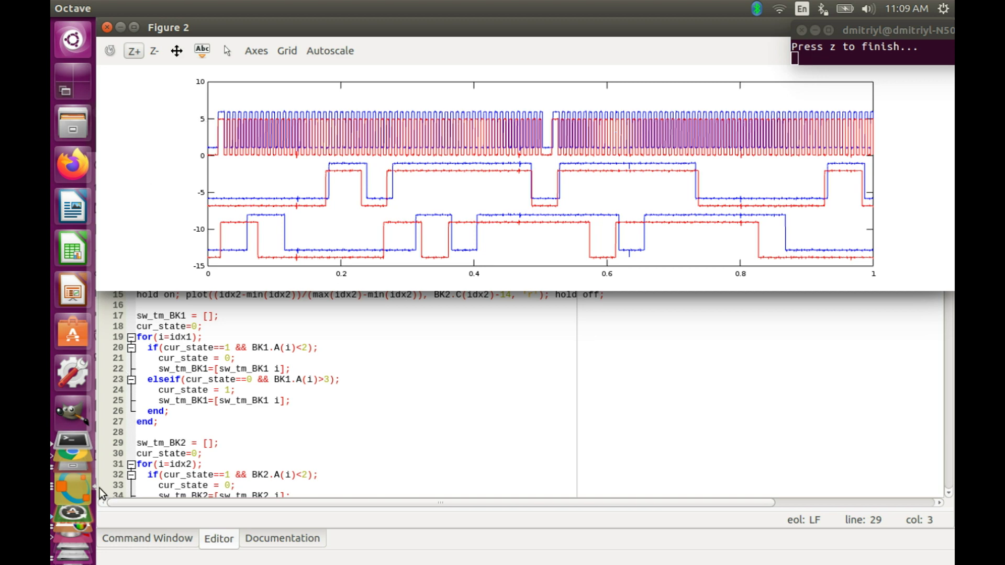
# - Bring Figure 1 forward, zoom and pan through its edges around 283–336, then autoscale to 250–500
pyautogui.click(74, 373)
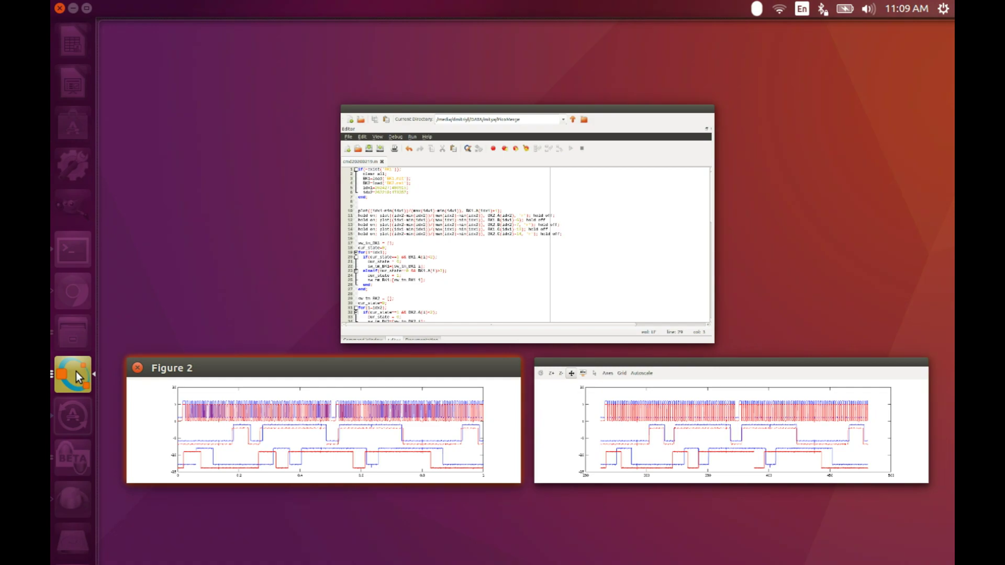
pyautogui.click(599, 366)
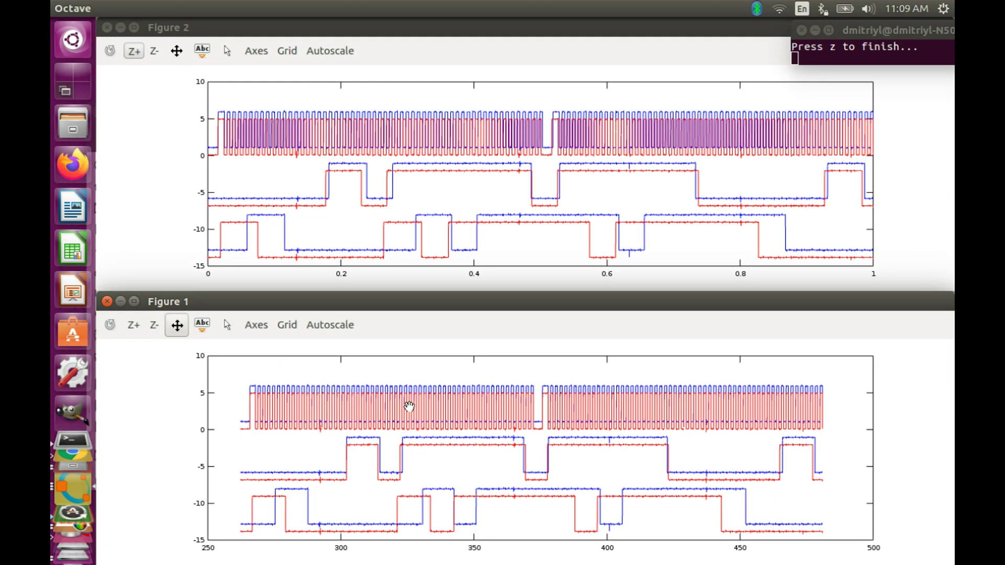
pyautogui.click(133, 326)
pyautogui.moveTo(329, 448); pyautogui.dragTo(239, 378)
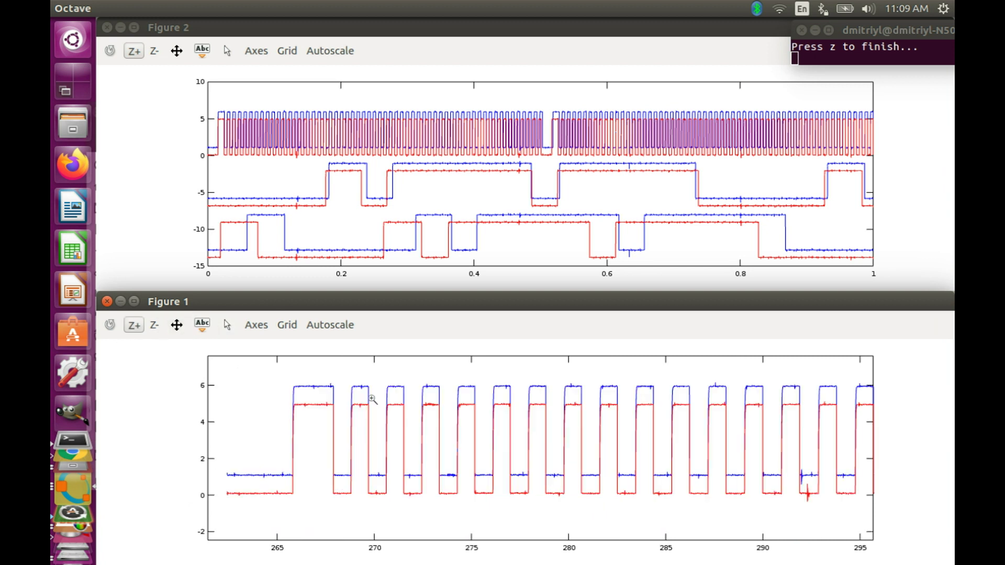
pyautogui.click(177, 326)
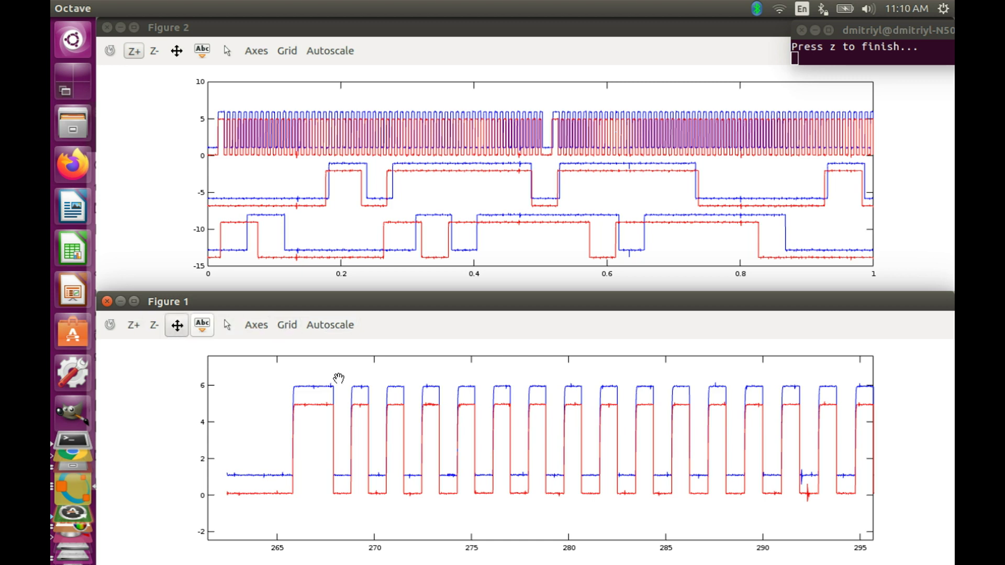
pyautogui.moveTo(774, 444); pyautogui.dragTo(361, 440)
pyautogui.moveTo(781, 440); pyautogui.dragTo(435, 440)
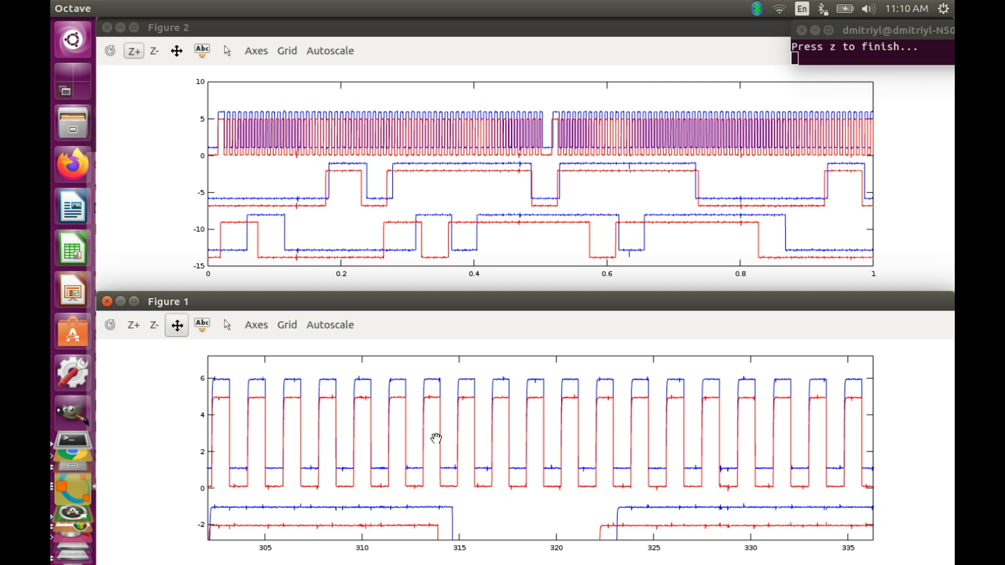
pyautogui.click(332, 325)
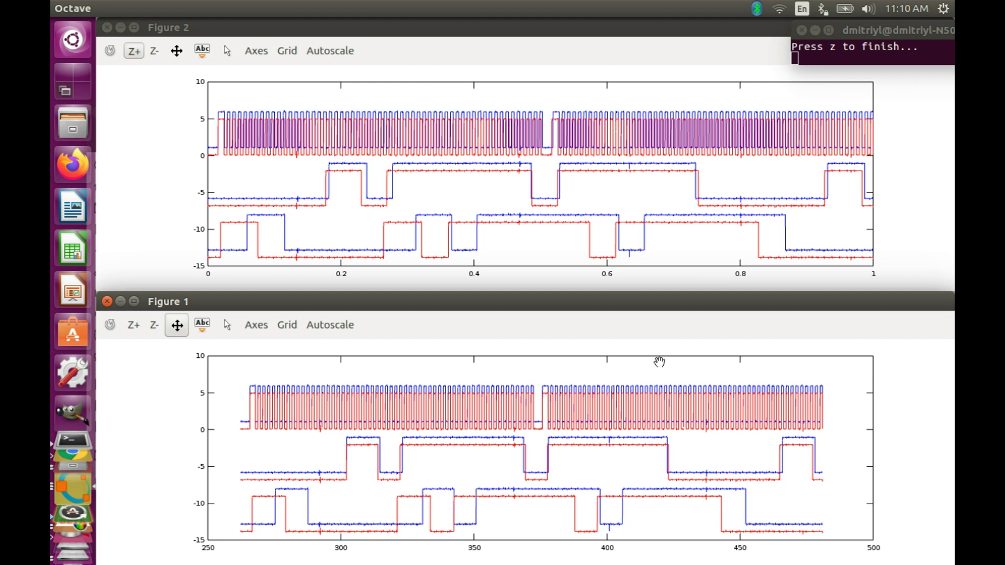
pyautogui.click(871, 38)
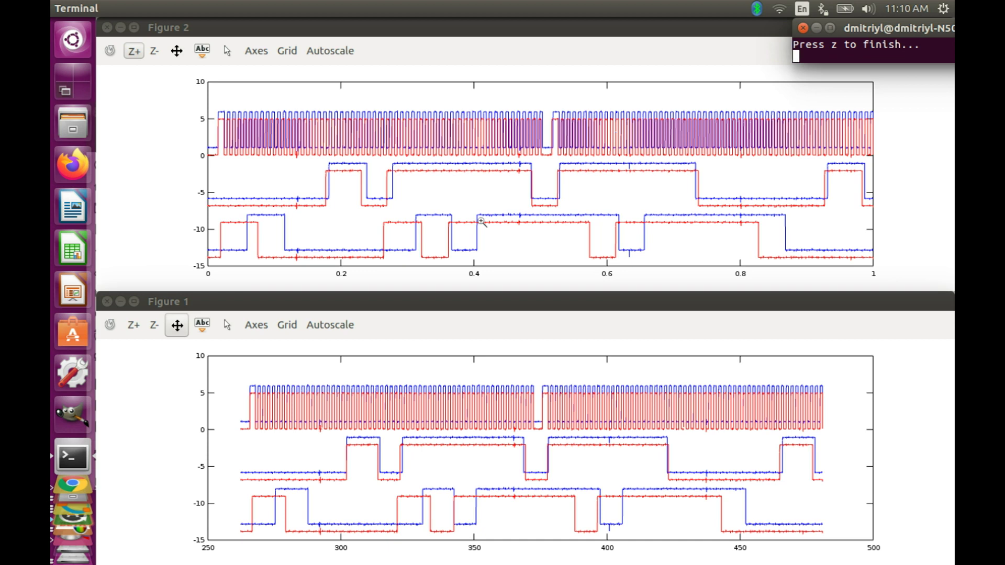
# - Maximize Figure 1 and Z+ box-zoom onto the 300–330 stretch, then return to the Octave terminal
pyautogui.doubleClick(360, 302)
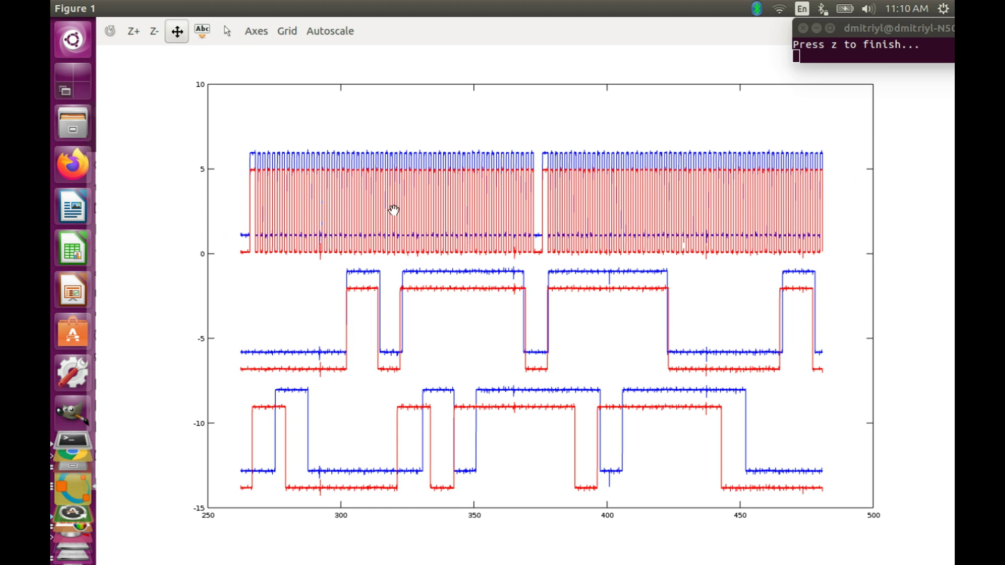
pyautogui.click(134, 34)
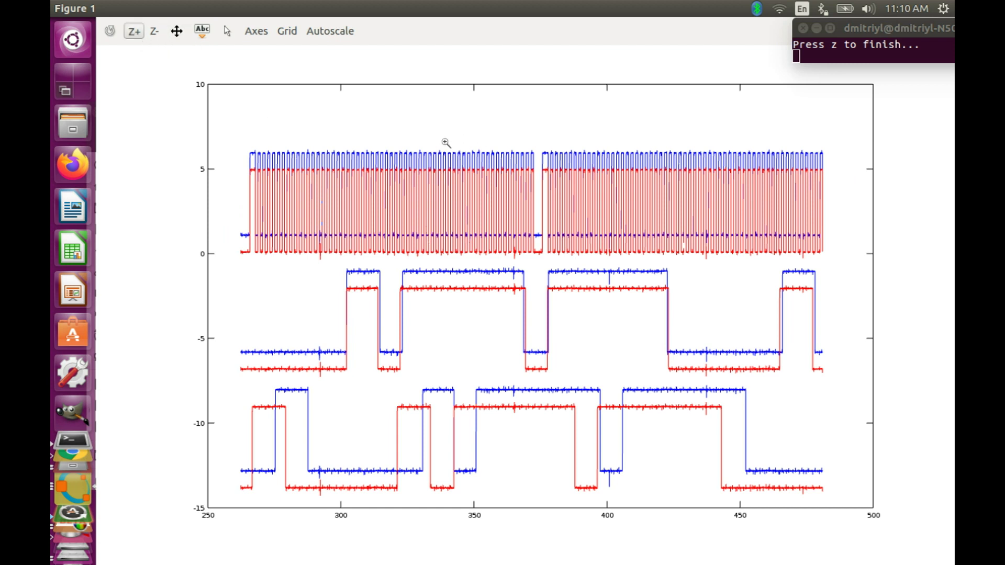
pyautogui.moveTo(331, 130); pyautogui.dragTo(423, 501)
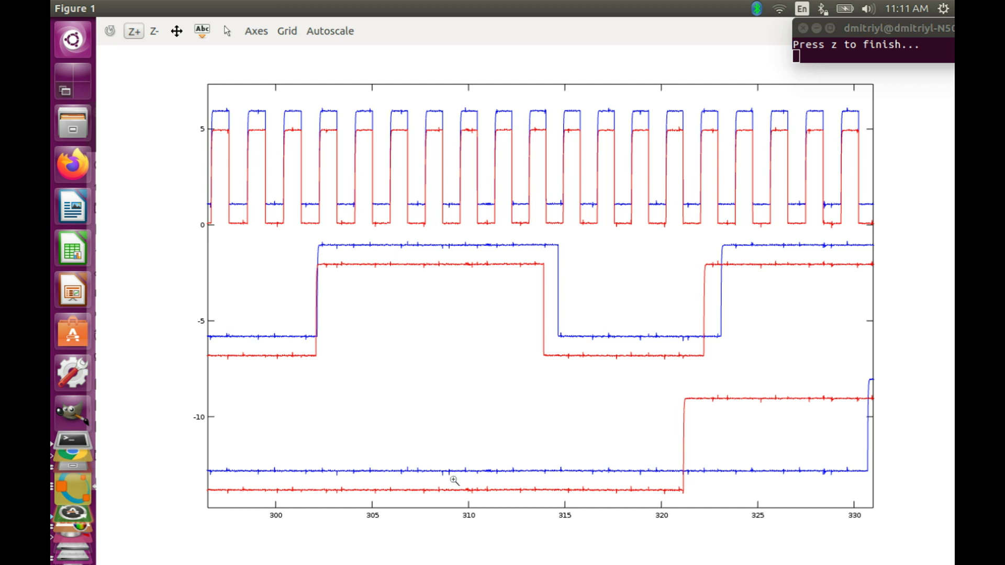
pyautogui.click(882, 25)
pyautogui.moveTo(881, 25); pyautogui.dragTo(884, 28)
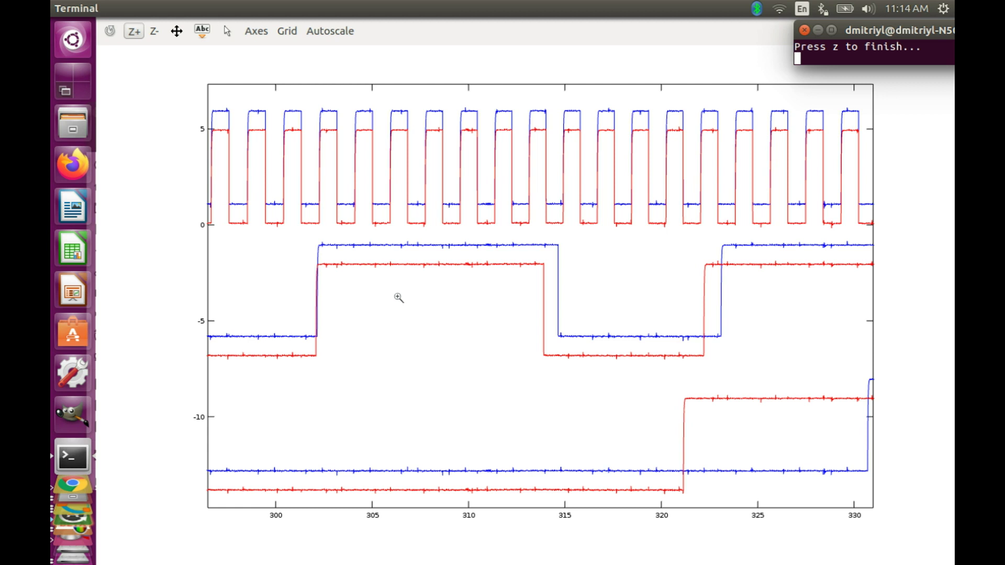
# - Browse the open PicoScope windows, raise the main capture, and switch to the empty workspace
pyautogui.moveTo(70, 460)
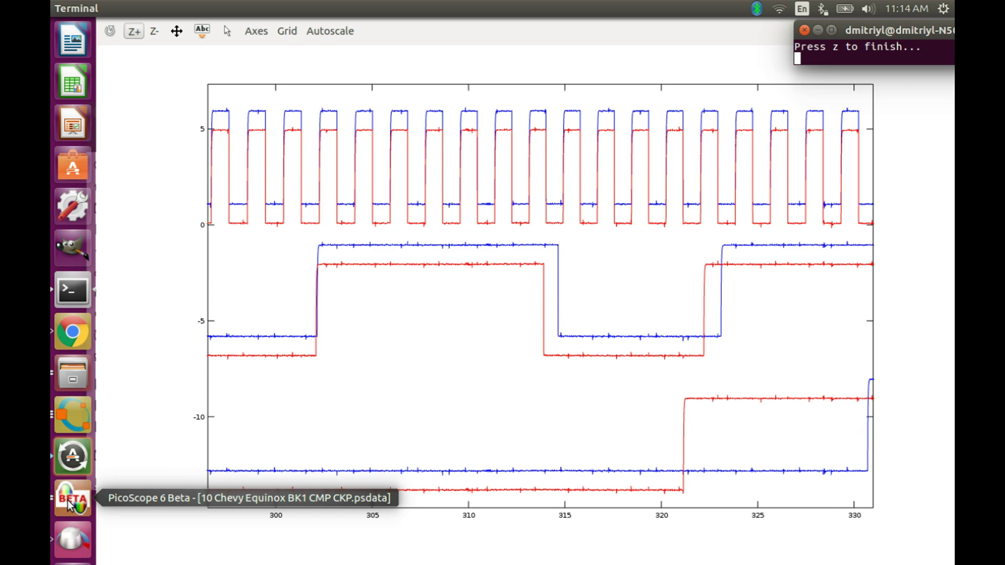
pyautogui.click(67, 501)
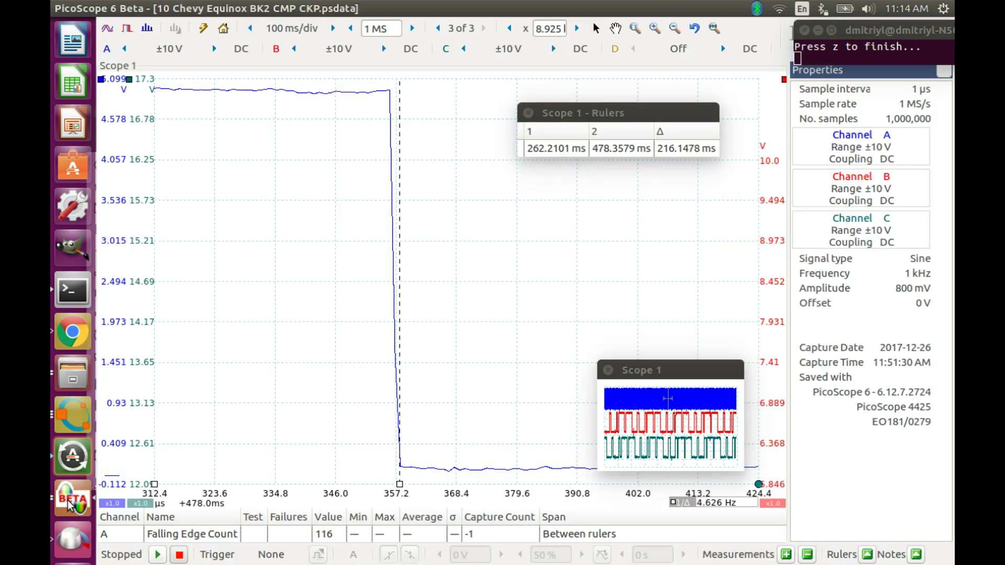
pyautogui.click(68, 501)
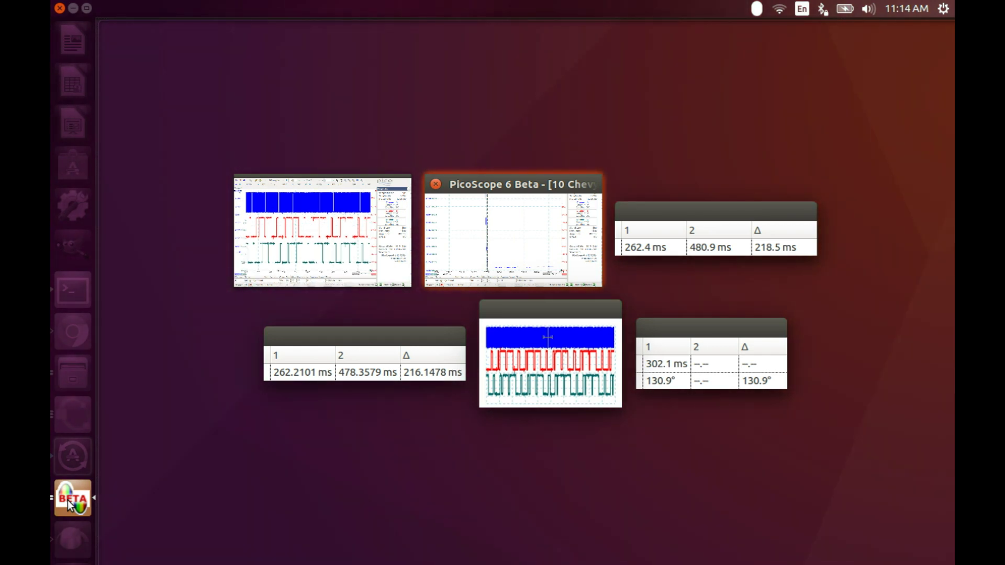
pyautogui.click(486, 185)
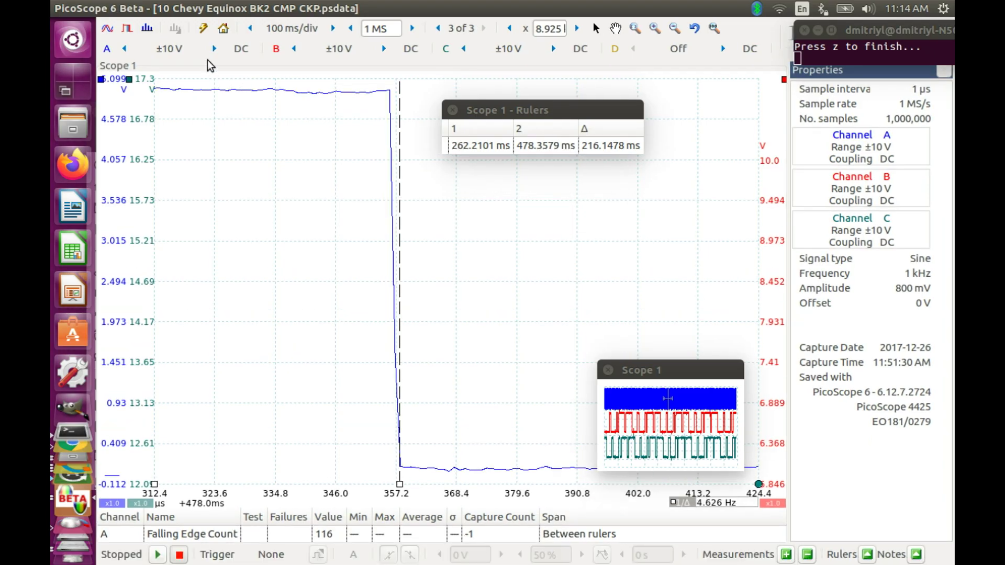
pyautogui.click(74, 80)
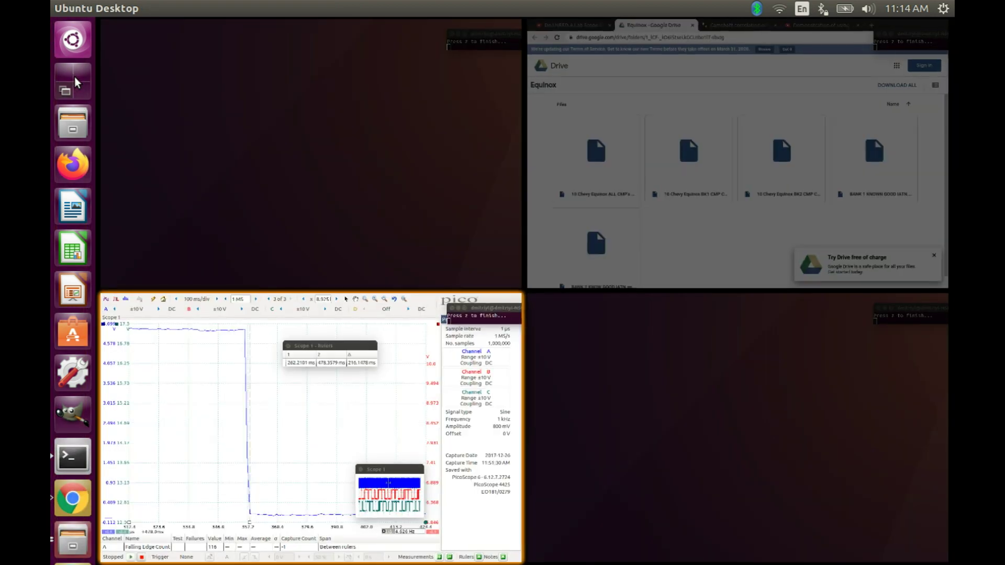
pyautogui.click(638, 412)
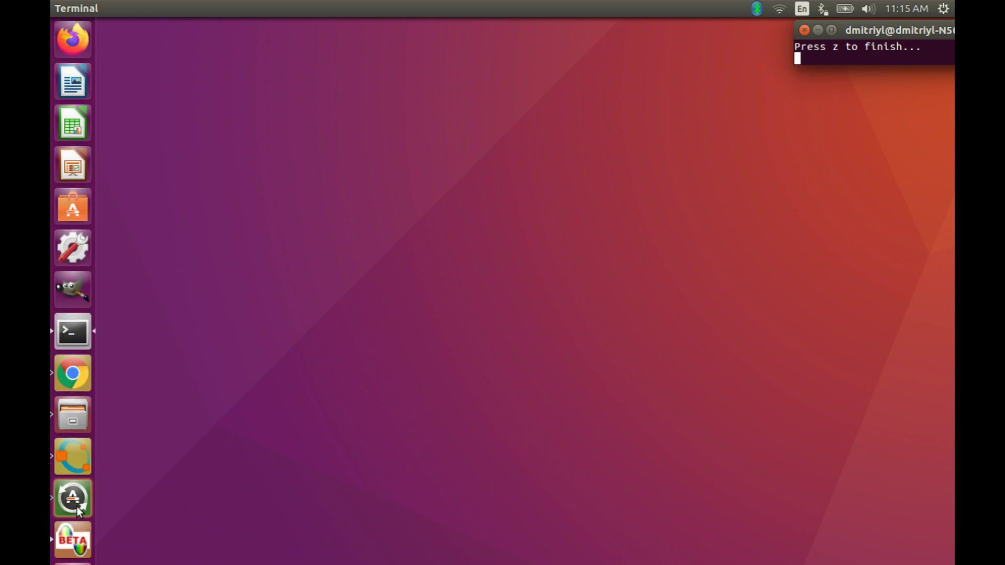
pyautogui.click(74, 487)
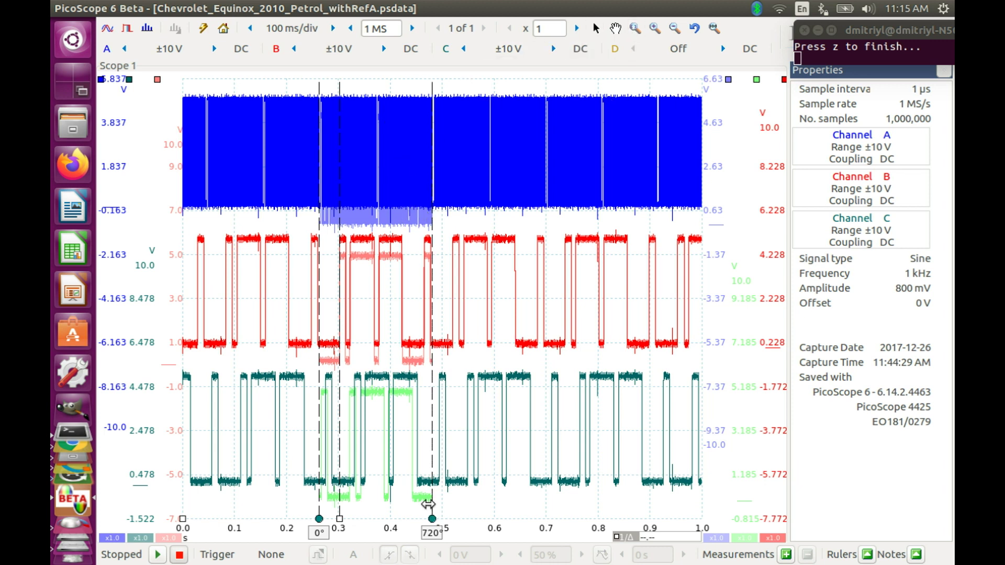
# - Zoom to about 237–514 ms, then into the teeth near 260–293 ms, and undo back to 237–514 ms
pyautogui.moveTo(449, 514); pyautogui.dragTo(303, 84)
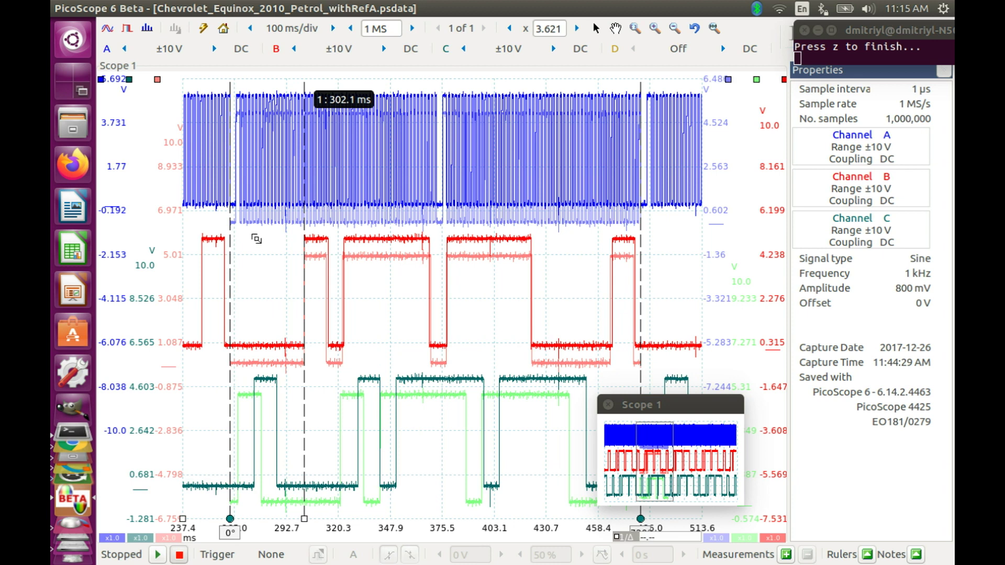
pyautogui.moveTo(285, 243); pyautogui.dragTo(226, 82)
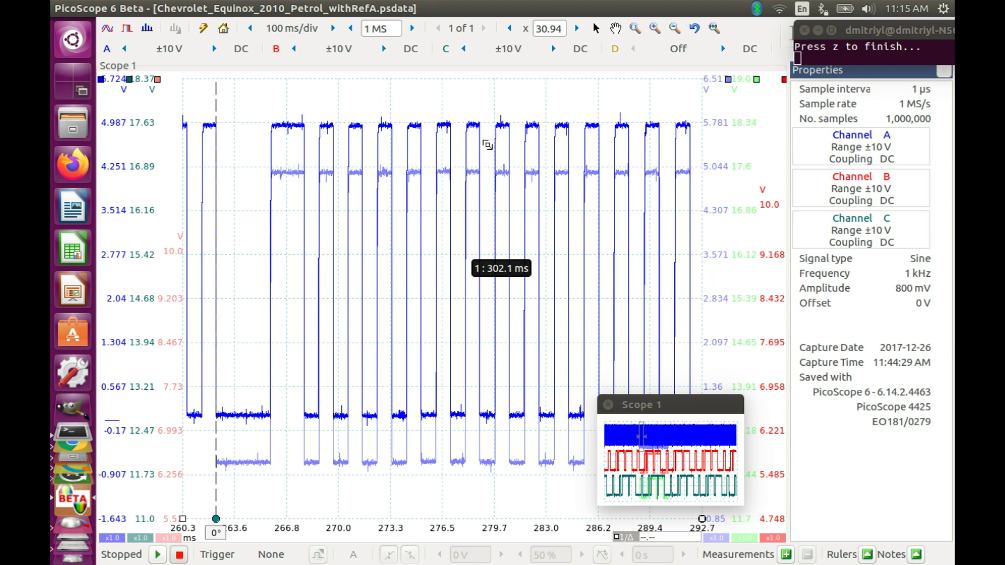
pyautogui.click(693, 29)
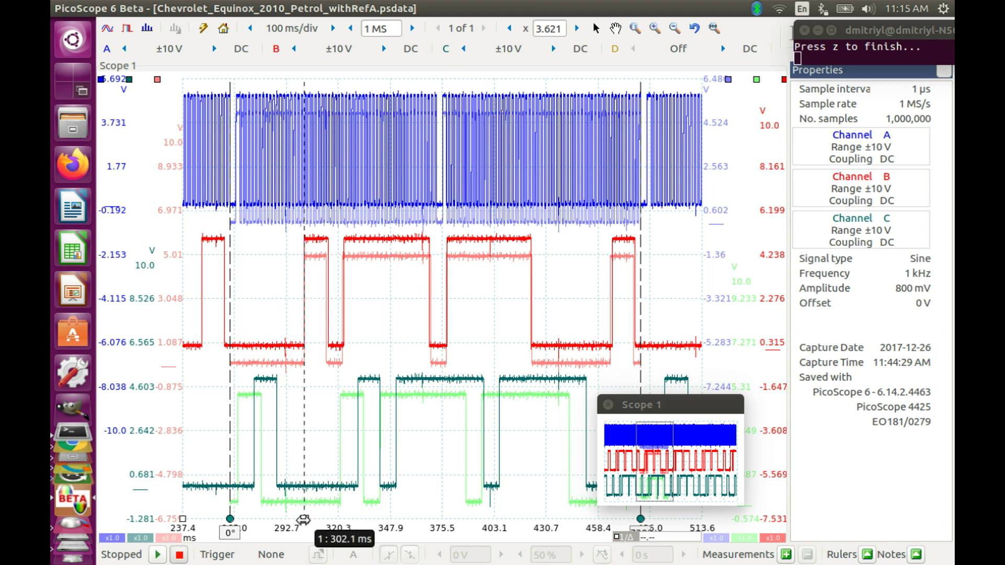
# - Put time rulers on the red pulse's rising edge (~309 ms) and falling edge (368.9 ms), reading 18.78 Hz
pyautogui.moveTo(306, 519); pyautogui.dragTo(329, 519)
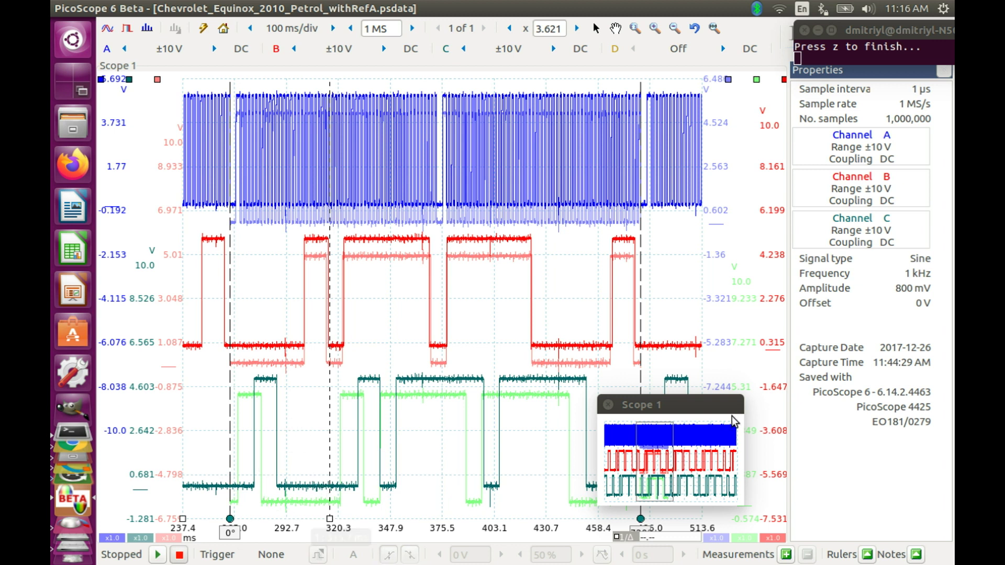
pyautogui.moveTo(628, 406); pyautogui.dragTo(773, 385)
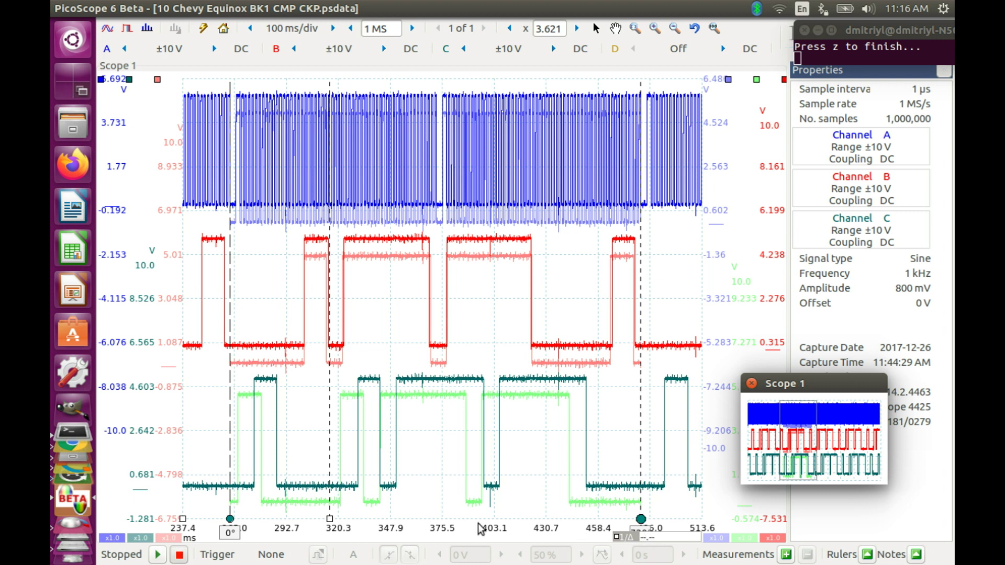
pyautogui.click(182, 520)
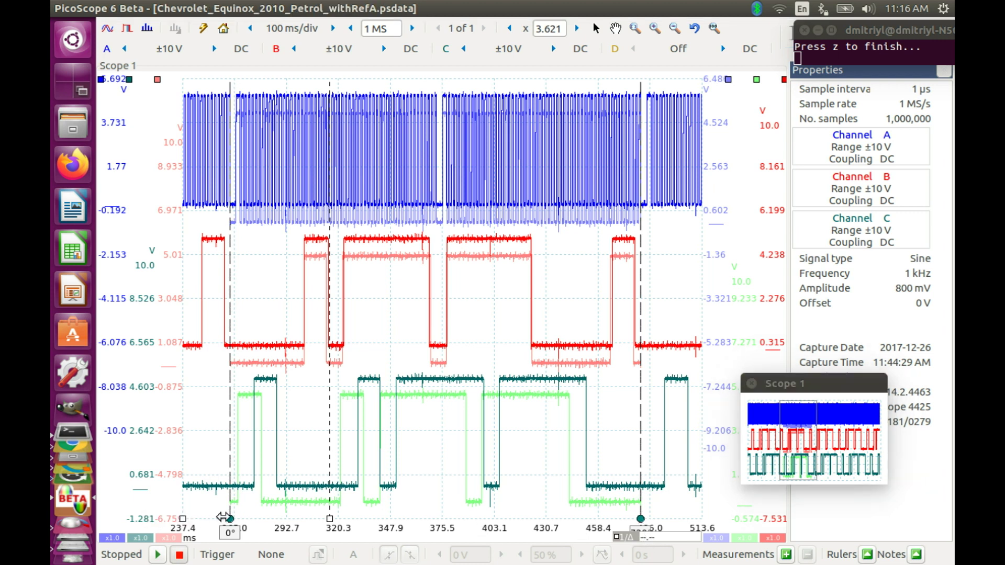
pyautogui.moveTo(183, 520); pyautogui.dragTo(444, 510)
pyautogui.click(858, 33)
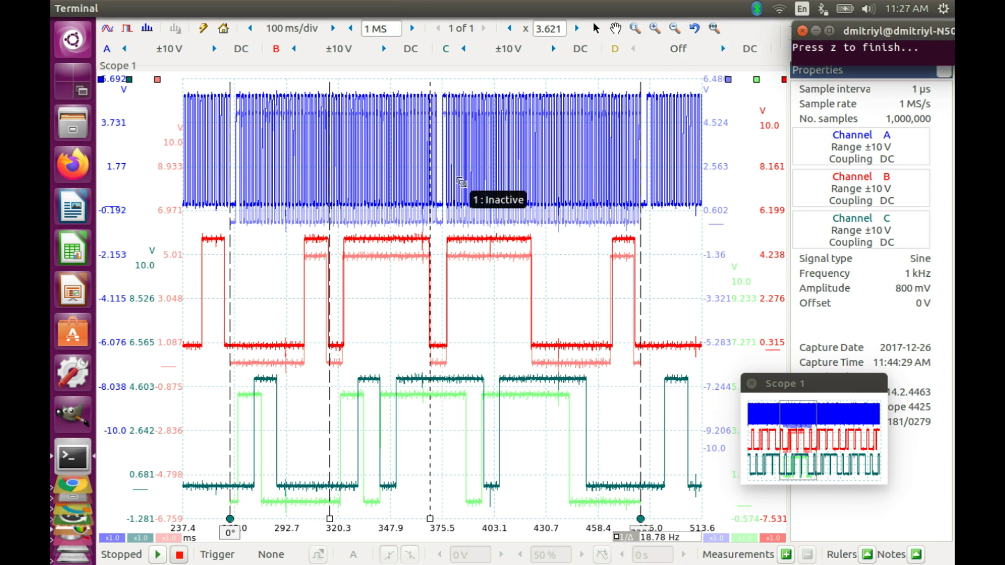